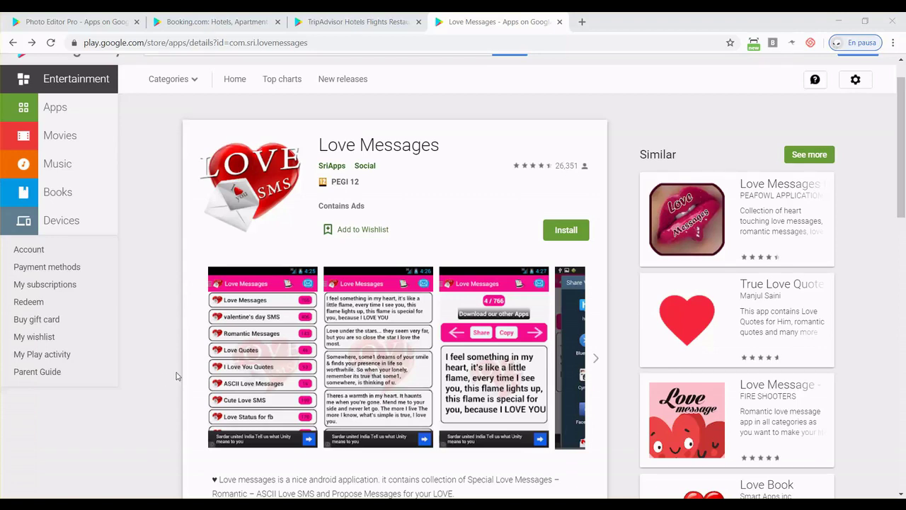
- Examine the Love Messages store screenshots, enlarging the category list, message list and single-message images, and advance the gallery to the sharing screenshot
left_click(272, 348)
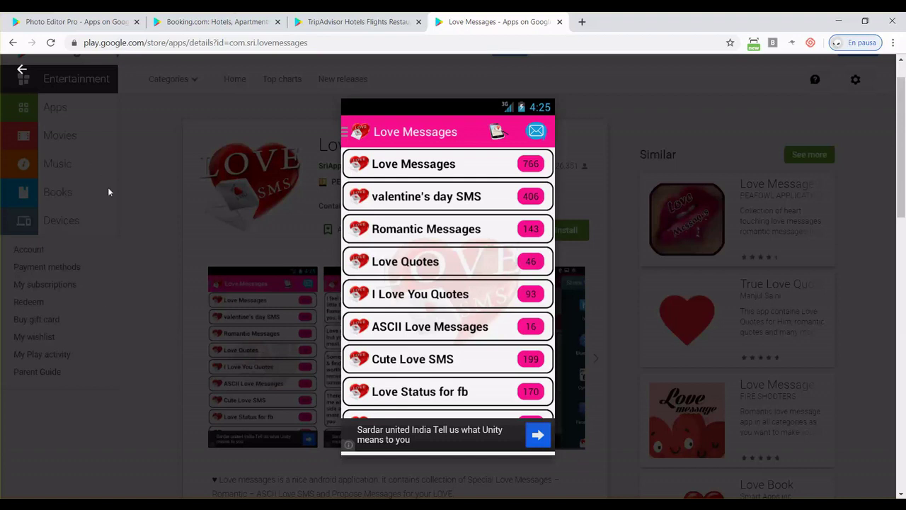
left_click(109, 141)
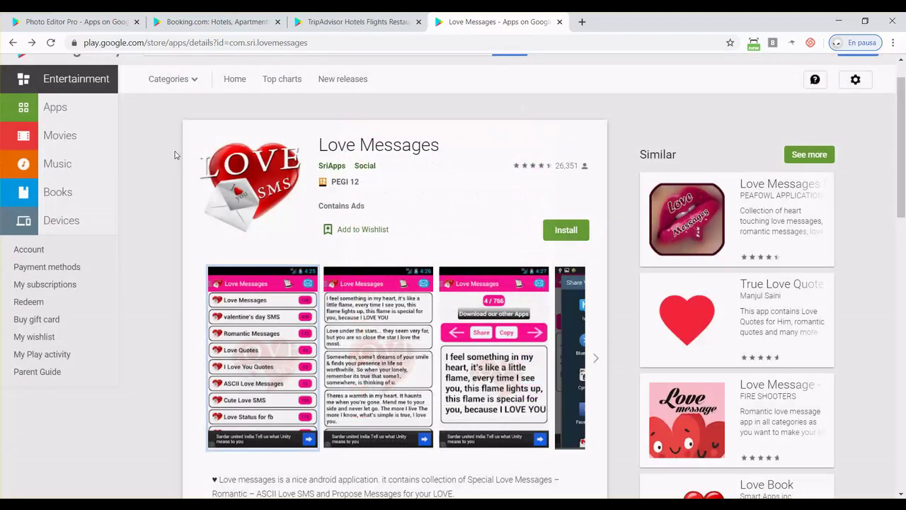
left_click(363, 324)
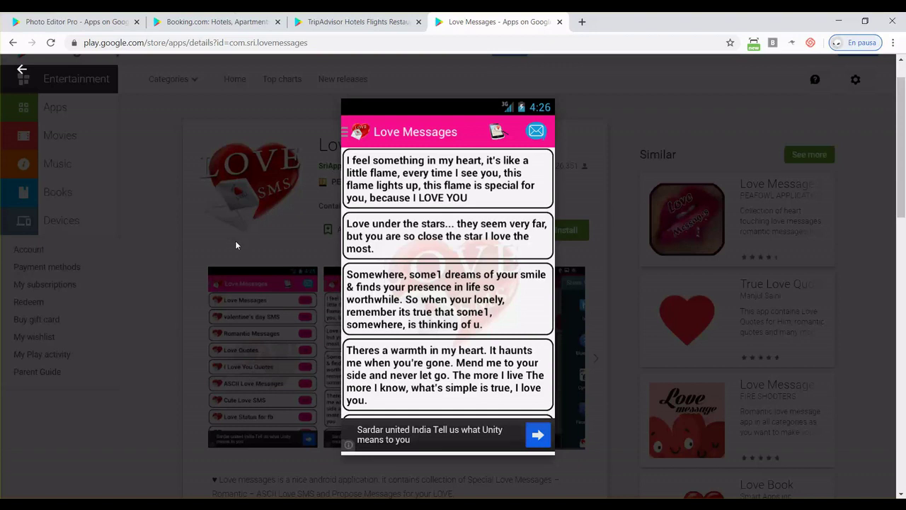
left_click(31, 292)
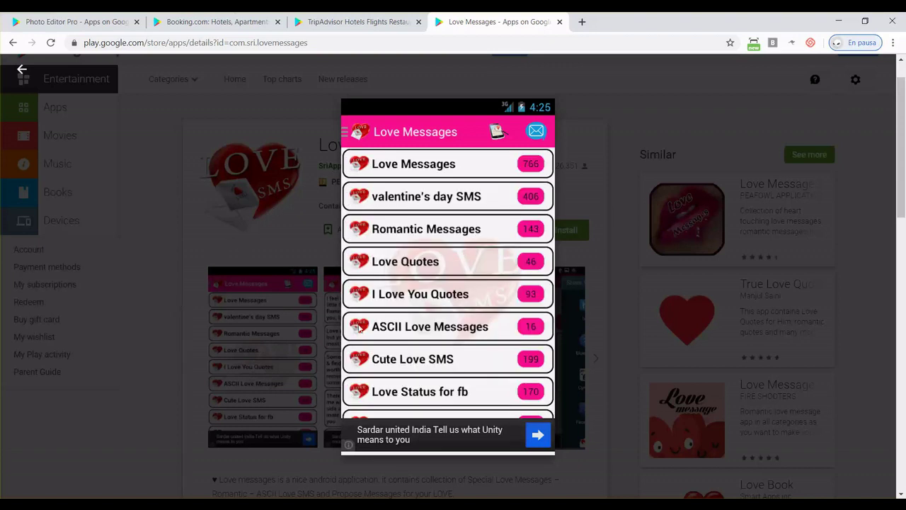
left_click(257, 370)
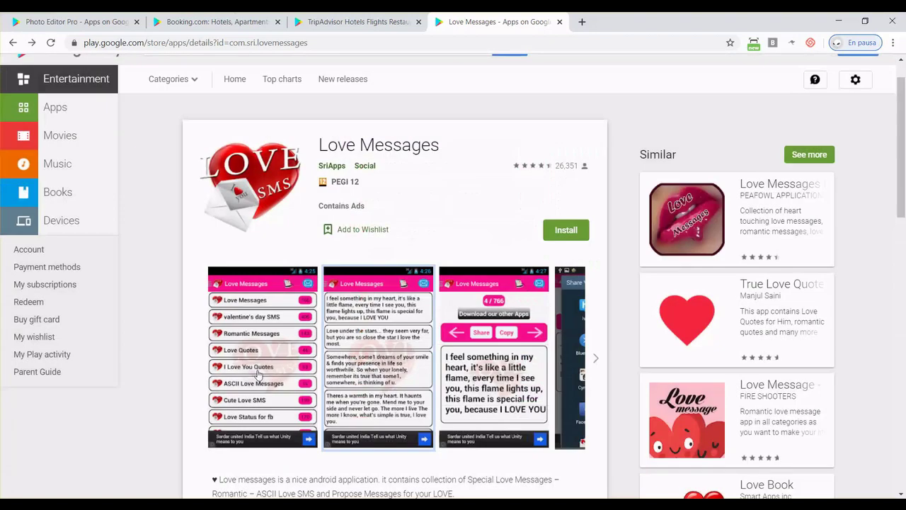
left_click(452, 368)
left_click(246, 330)
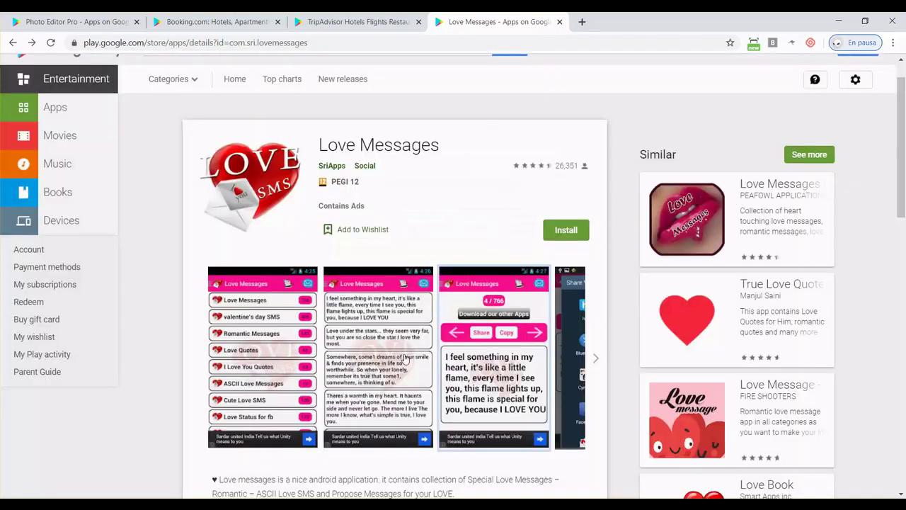
left_click(597, 361)
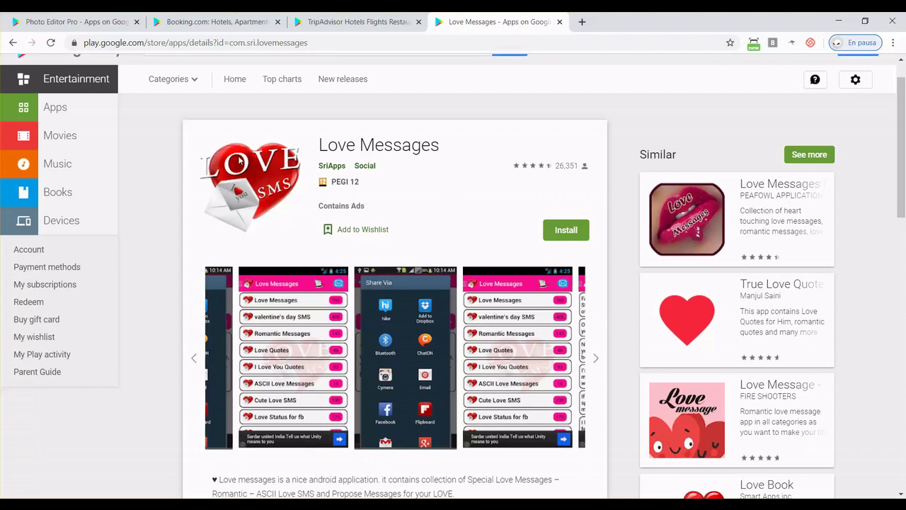
- Switch to the Photo Editor Pro listing, return its gallery to the start and view the 100+ Filters screenshot enlarged
left_click(84, 15)
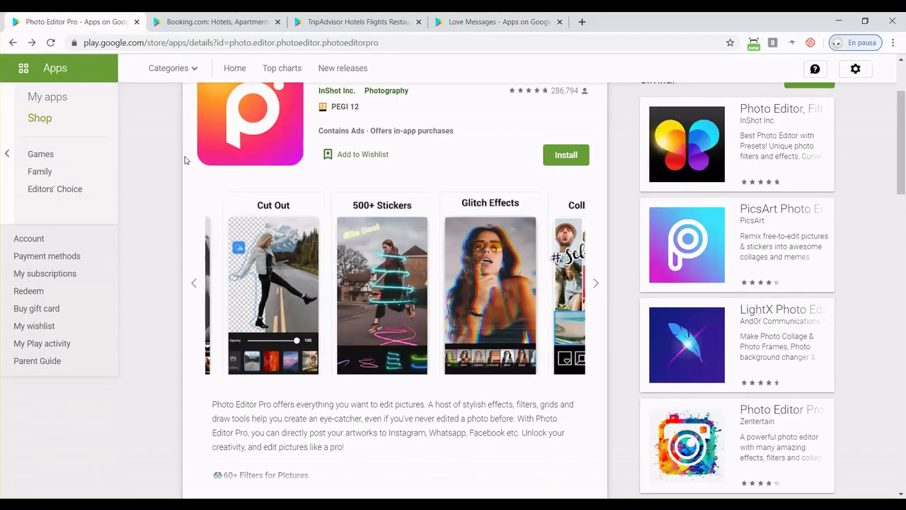
scroll(155, 176, "up", 3)
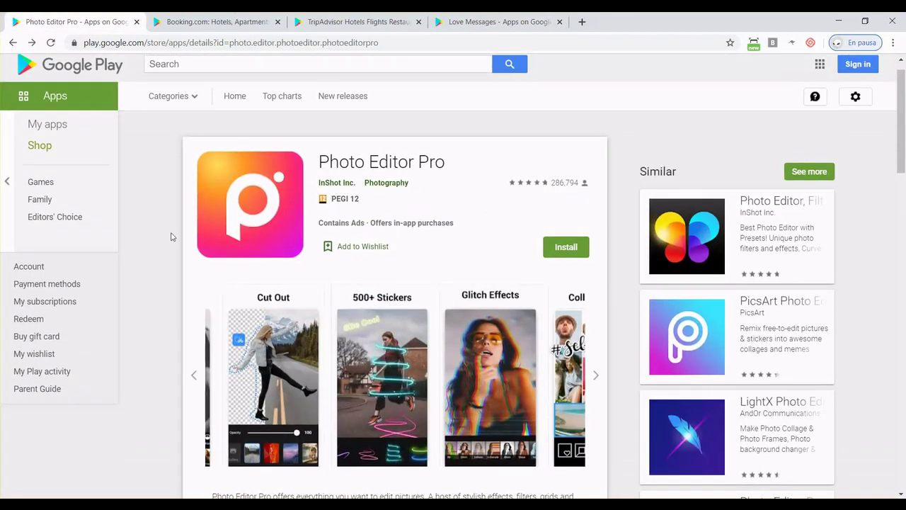
scroll(163, 337, "down", 2)
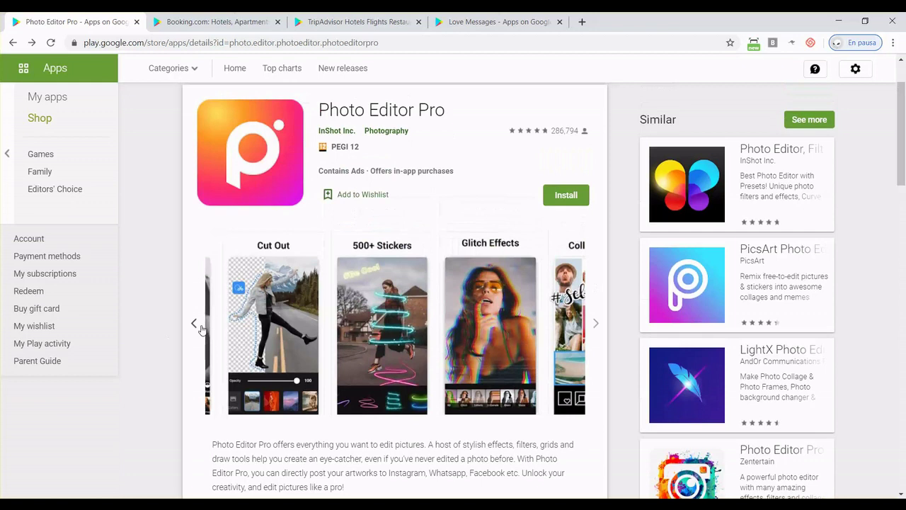
double_click(195, 327)
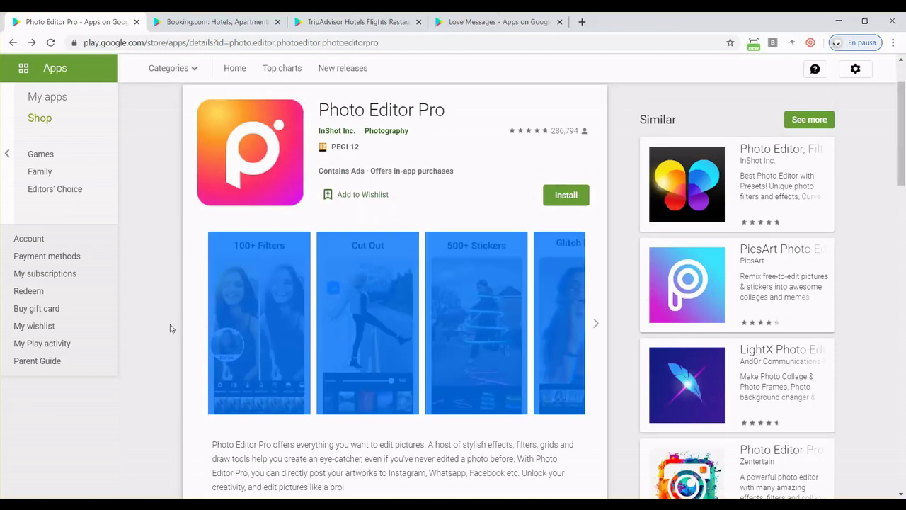
left_click(172, 330)
left_click(276, 305)
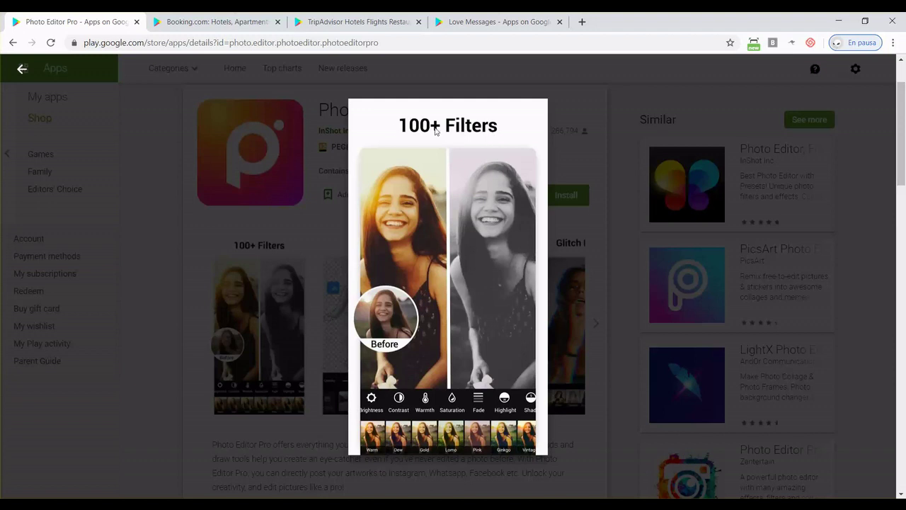
left_click(163, 257)
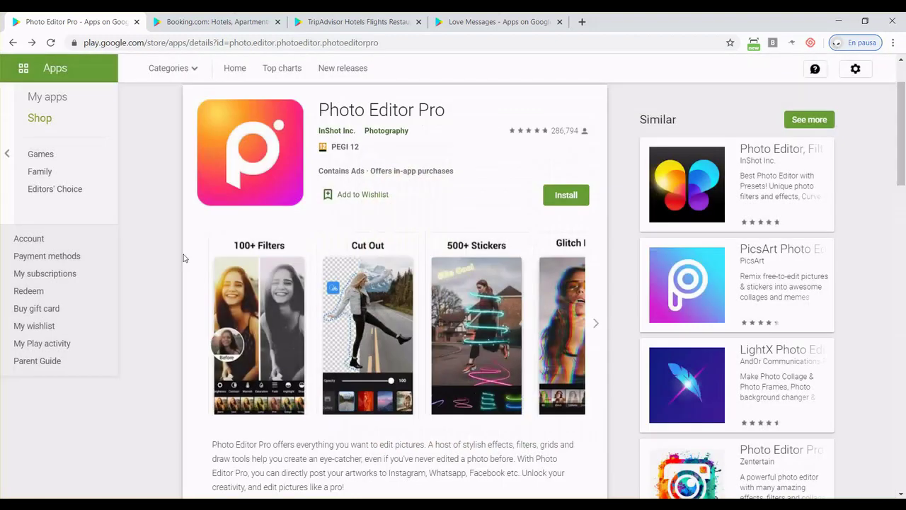
- View the Cut Out and 500+ Stickers screenshots of Photo Editor Pro enlarged, then close the preview
left_click(381, 293)
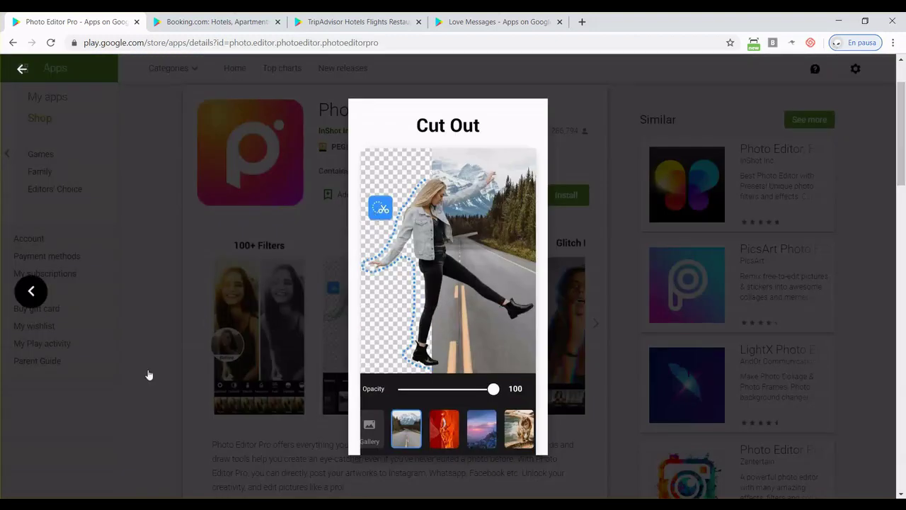
key("Left")
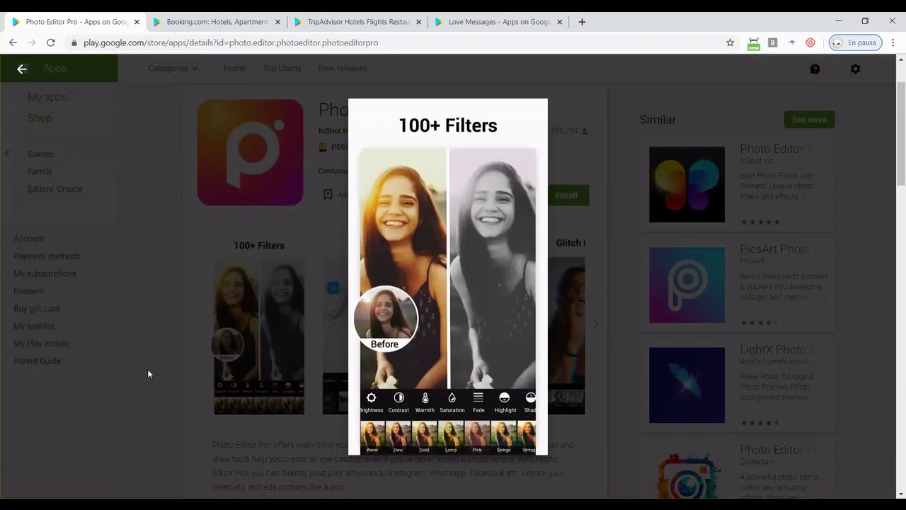
left_click(575, 320)
left_click(499, 328)
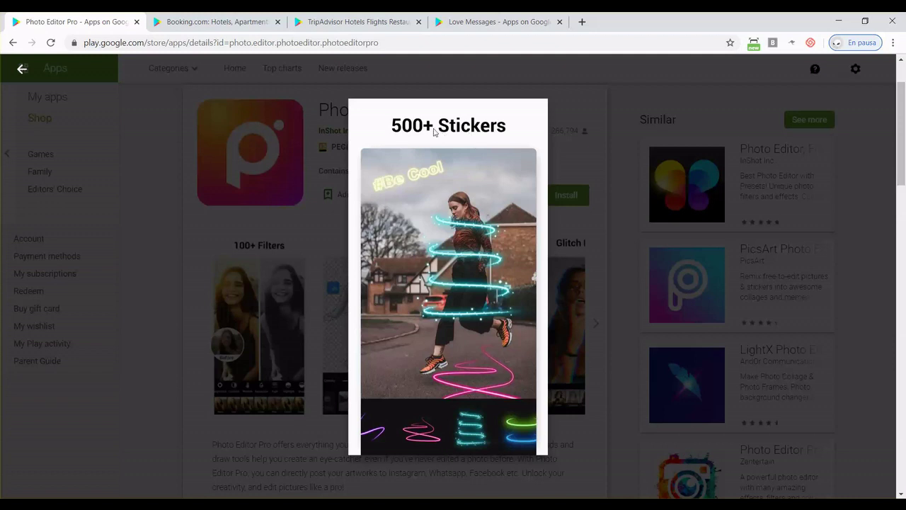
left_click(597, 246)
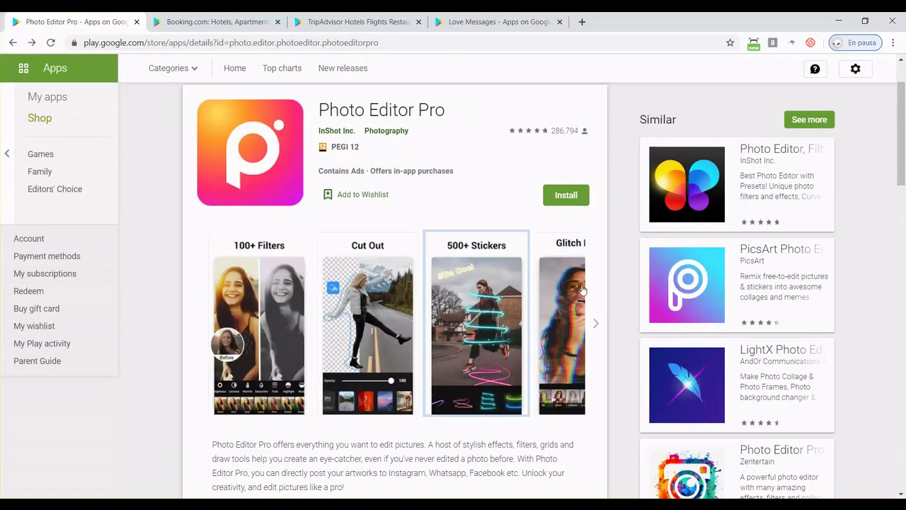
- View the Glitch Effects screenshot enlarged and advance the gallery to the Collage Maker, Blur & Mosaic and Body Editor images
double_click(595, 318)
left_click(513, 304)
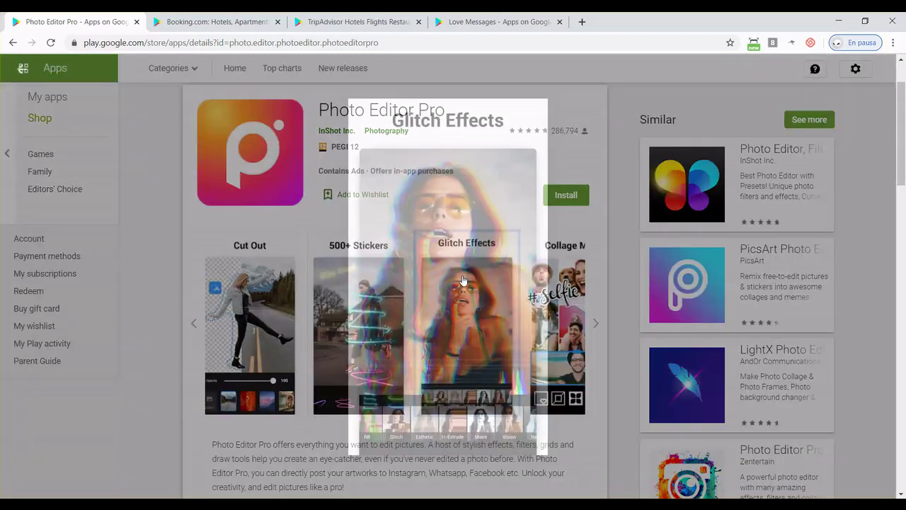
left_click(630, 248)
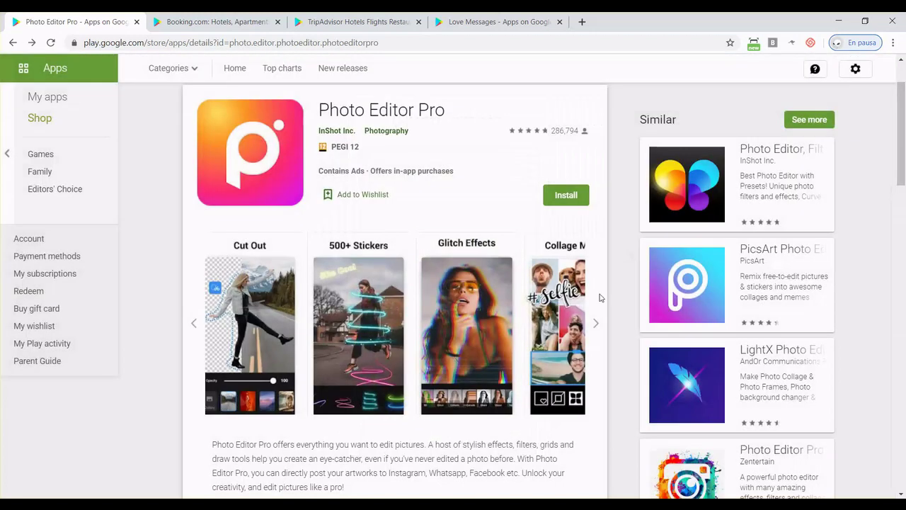
double_click(593, 323)
left_click(594, 323)
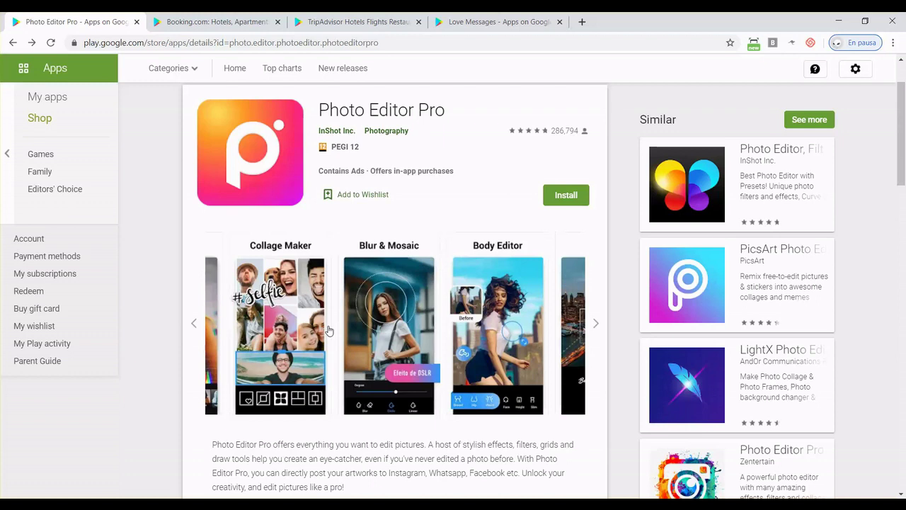
- Switch to the Booking.com listing and bring its screenshot gallery back to the first image, 1M+ Hotels, Apartments & More
left_click(214, 18)
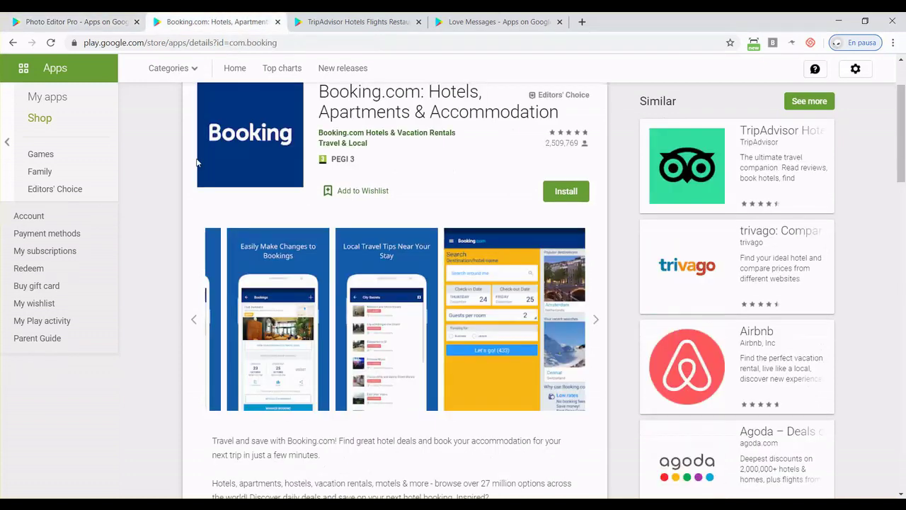
left_click(195, 319)
left_click(194, 319)
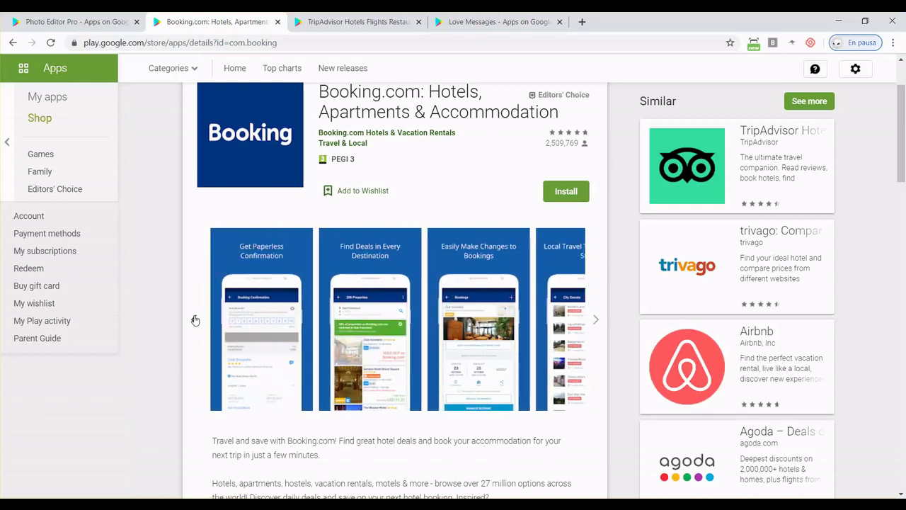
left_click(194, 319)
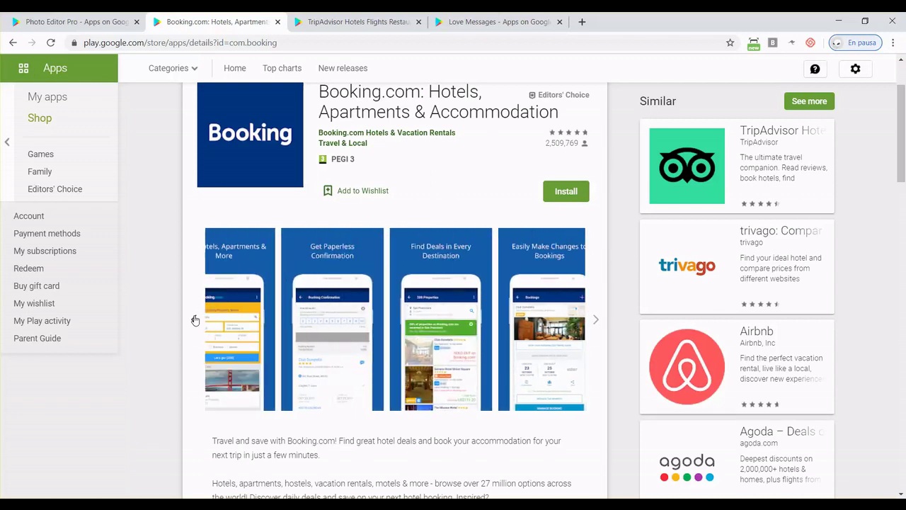
left_click(195, 319)
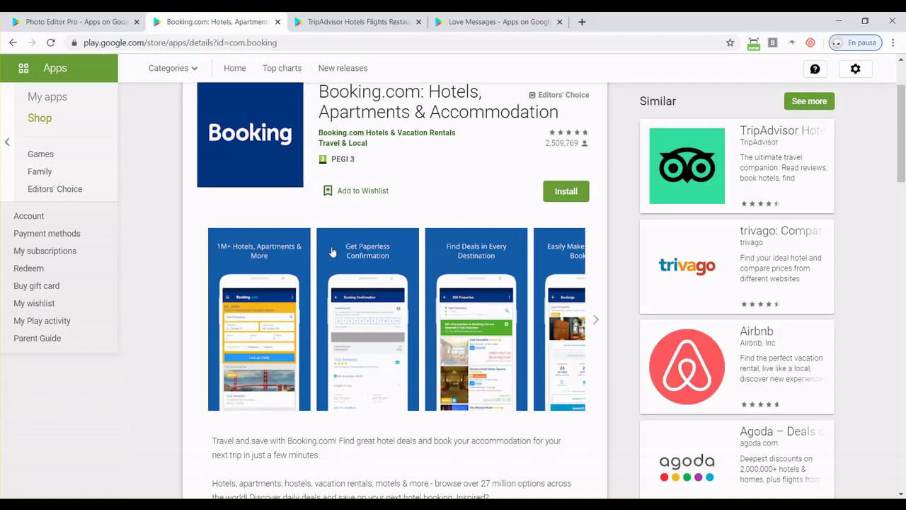
- Browse forward through the Booking.com phone and tablet screenshots to the last one, showing the bookings list, and clear the accidental text selection
left_click(587, 322)
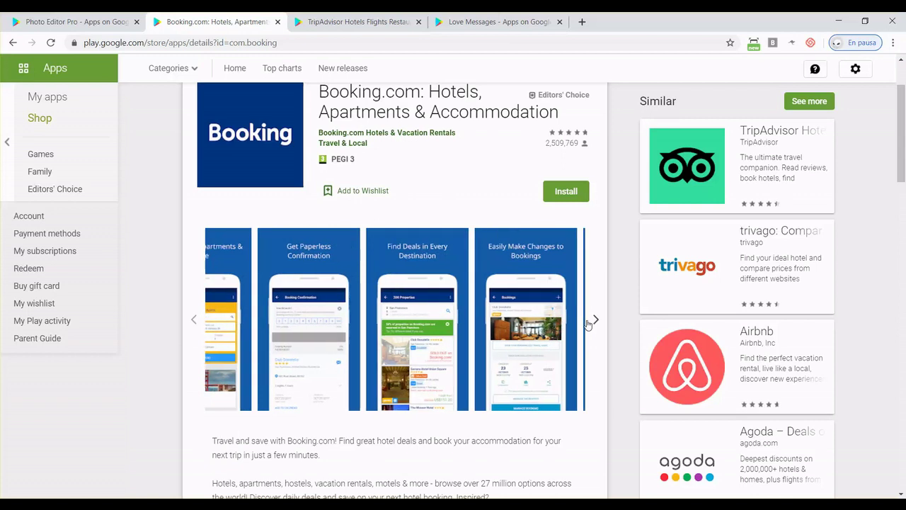
left_click(587, 322)
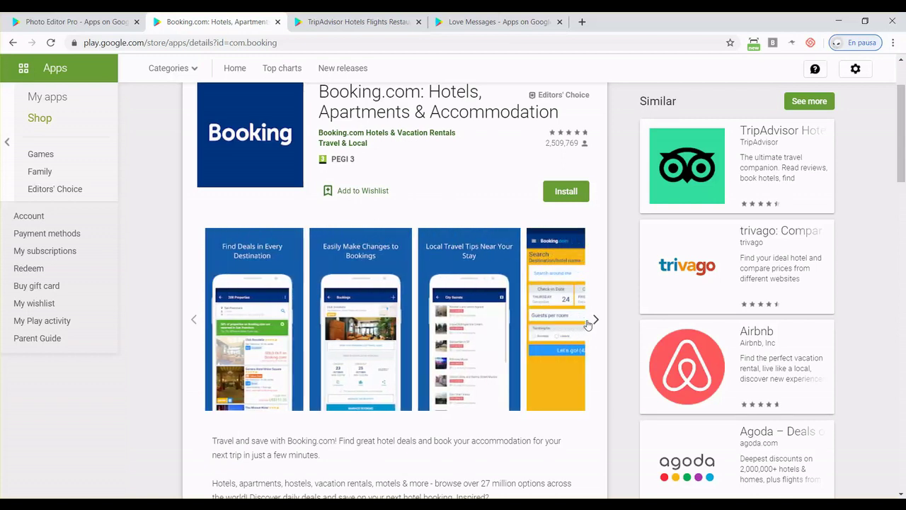
left_click(587, 322)
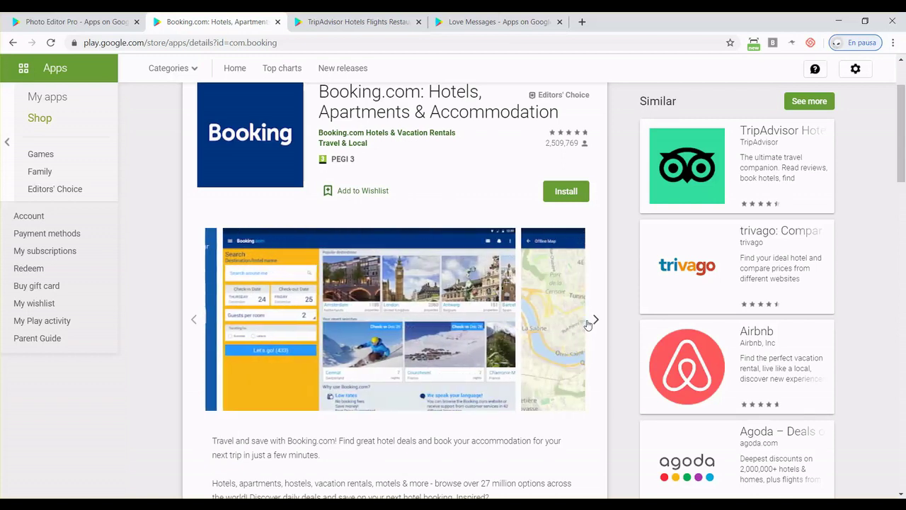
left_click(587, 322)
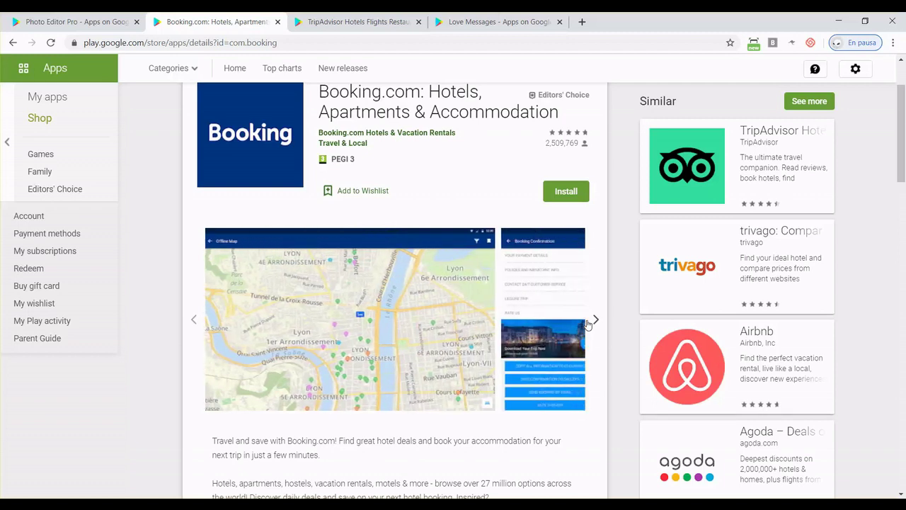
left_click(587, 322)
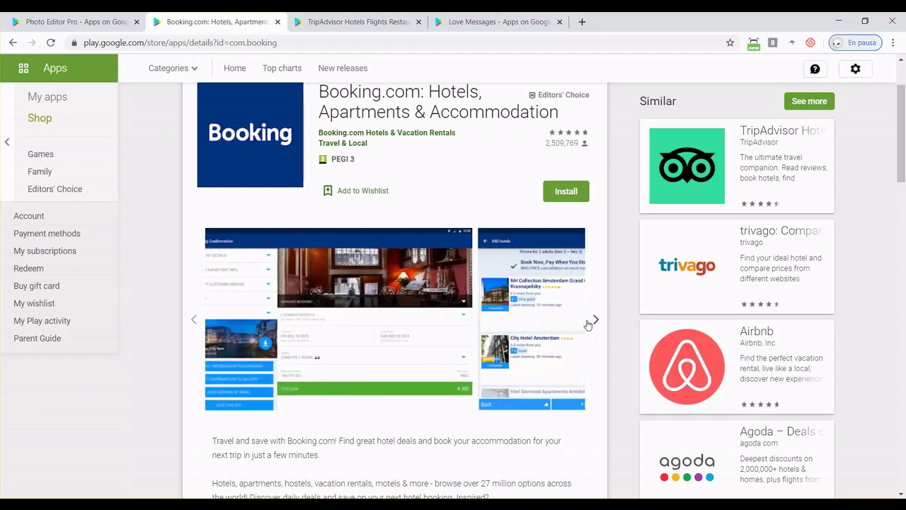
left_click(587, 322)
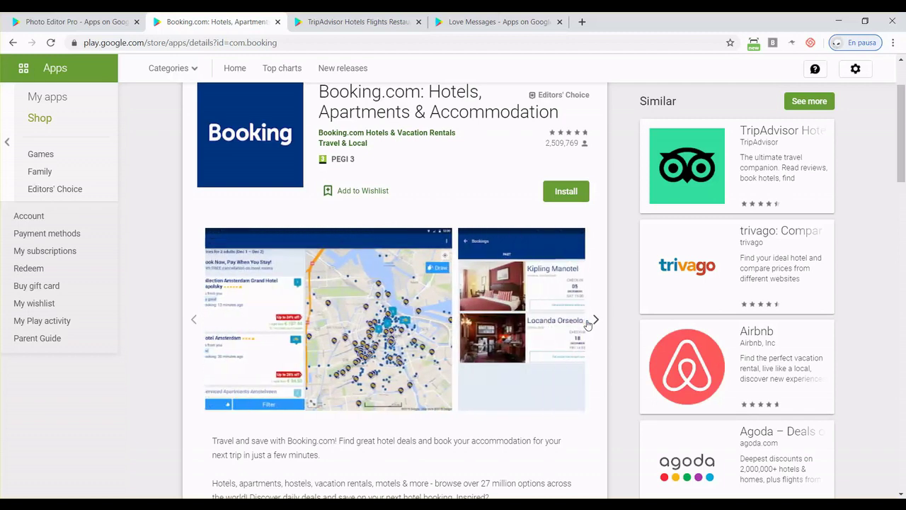
triple_click(587, 323)
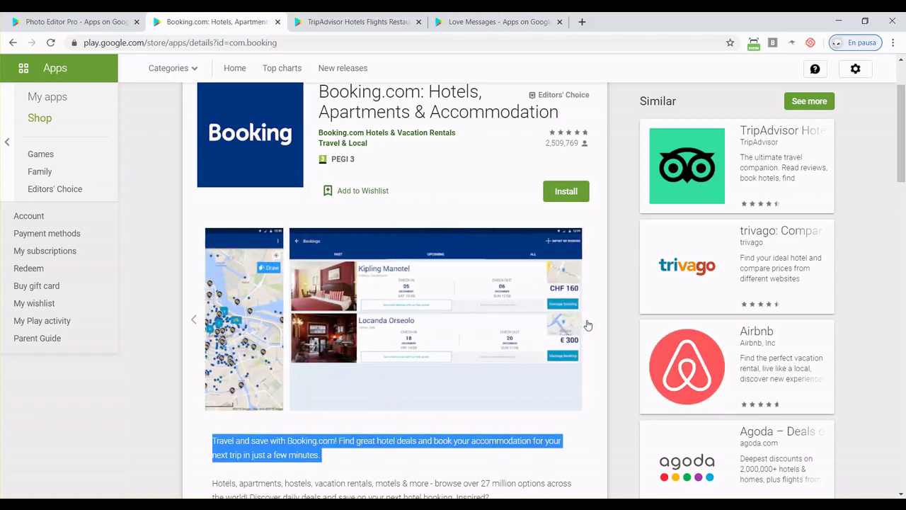
left_click(121, 438)
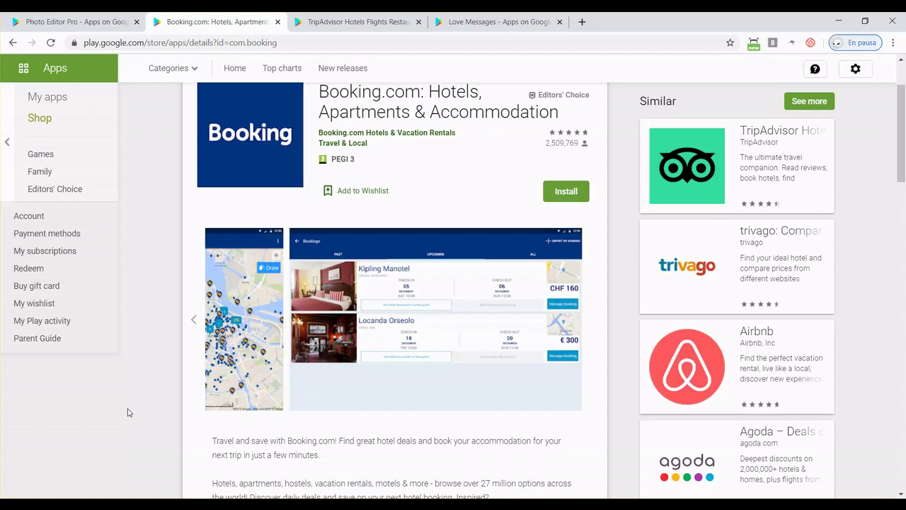
- Browse back through the Booking.com tablet and phone screenshots to the first image, 1M+ Hotels, Apartments & More
left_click(196, 320)
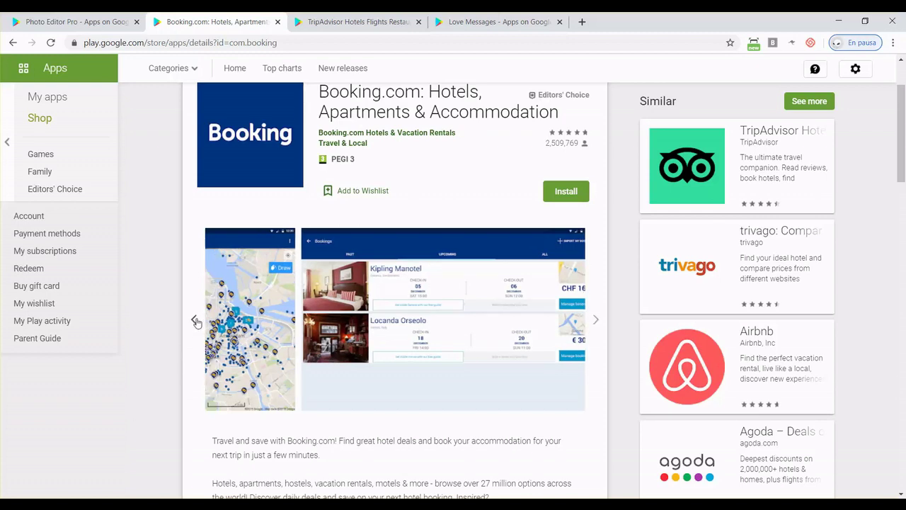
left_click(196, 320)
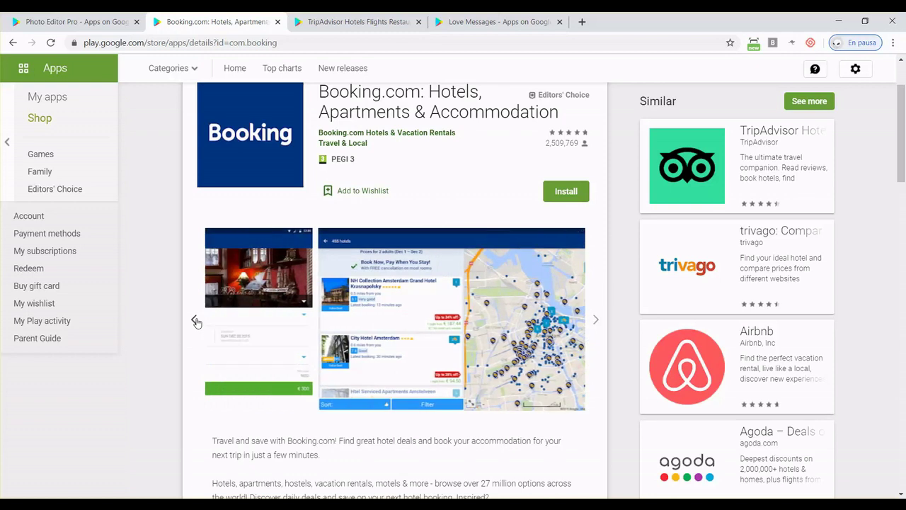
left_click(196, 321)
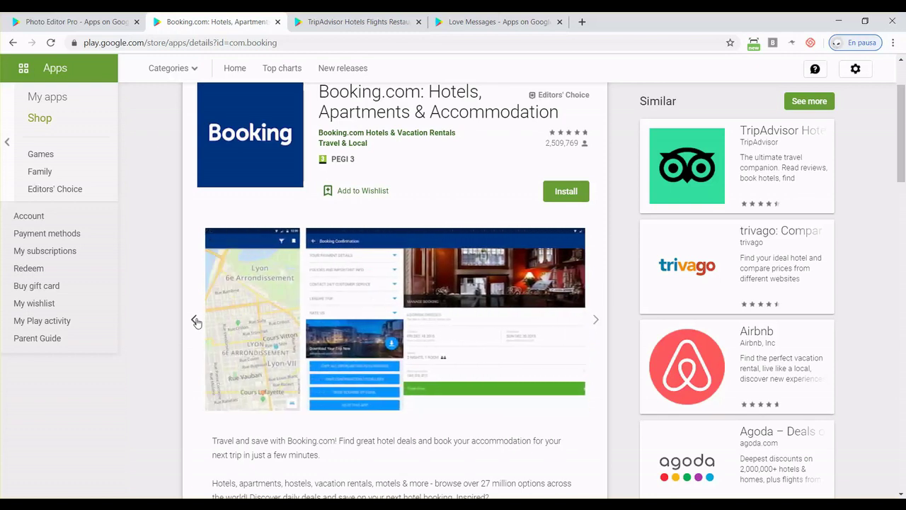
left_click(197, 321)
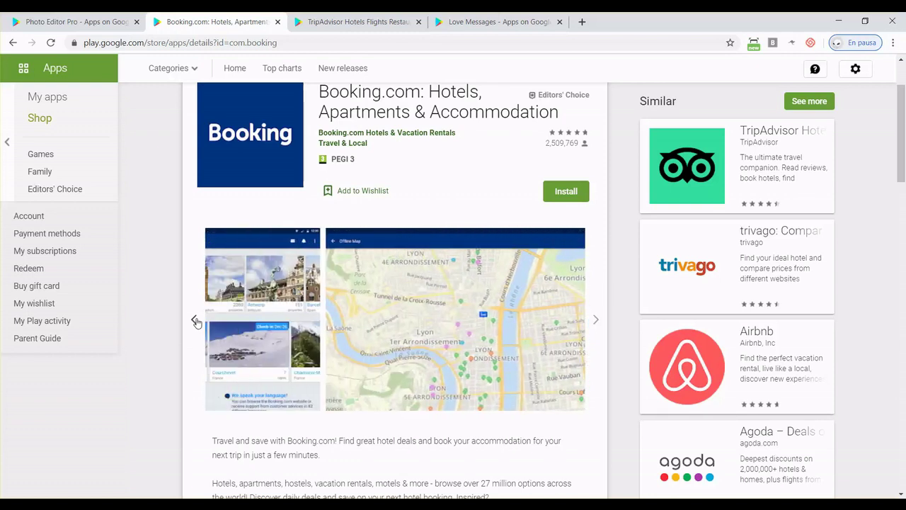
left_click(196, 321)
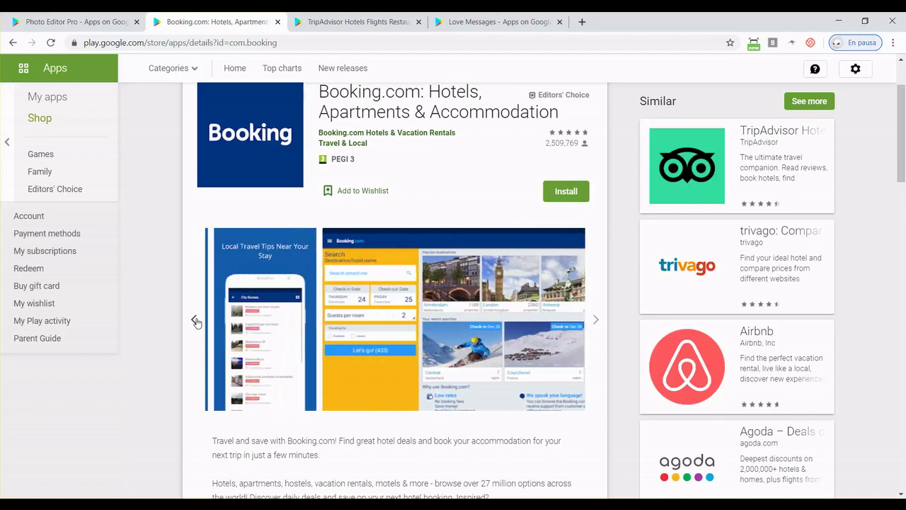
left_click(196, 321)
left_click(196, 321)
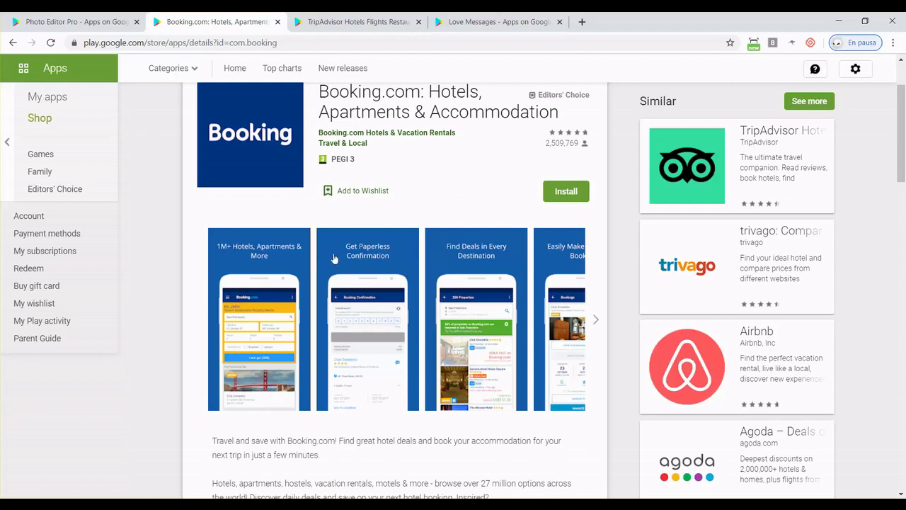
- Switch to the TripAdvisor listing and browse its screenshot gallery forward past the flights & hotels and restaurants & hidden gems images
left_click(359, 15)
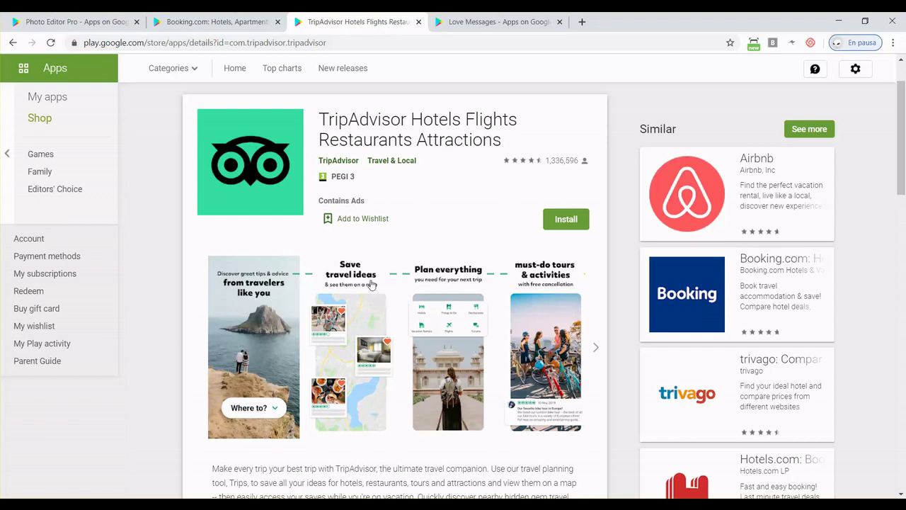
left_click(593, 348)
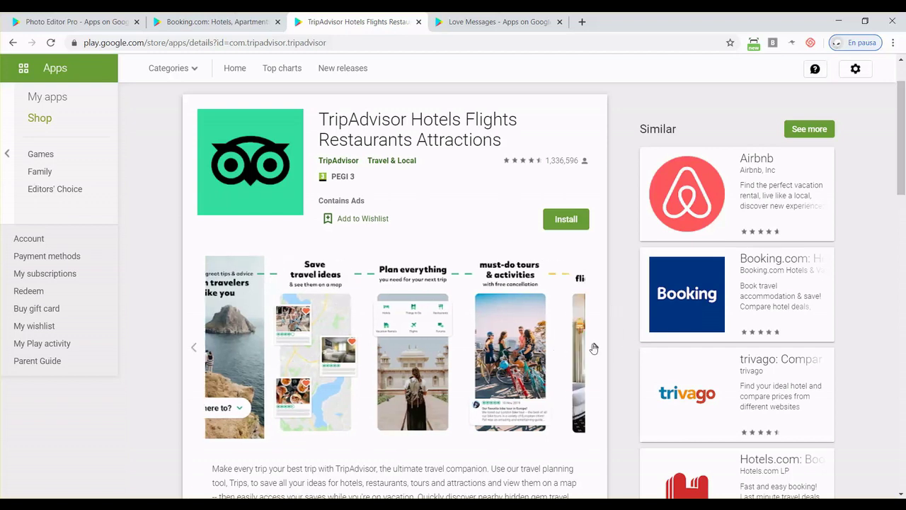
left_click(594, 348)
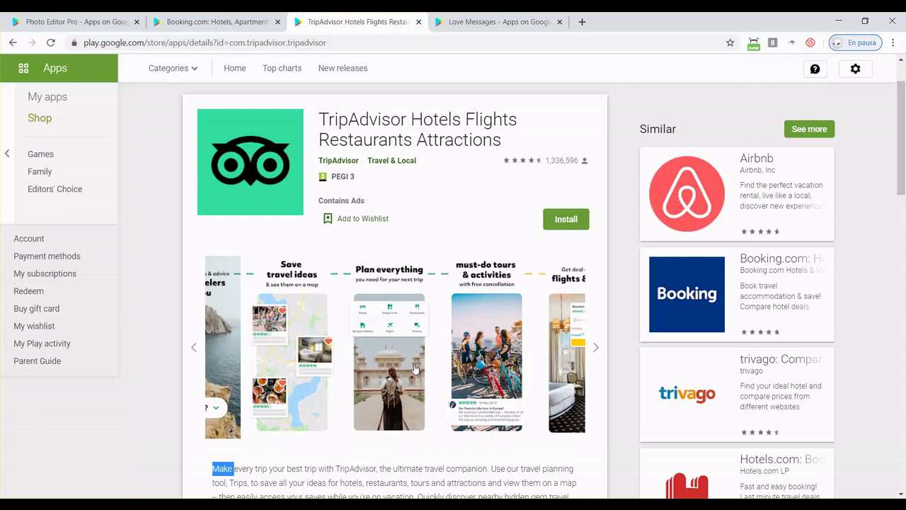
left_click(596, 347)
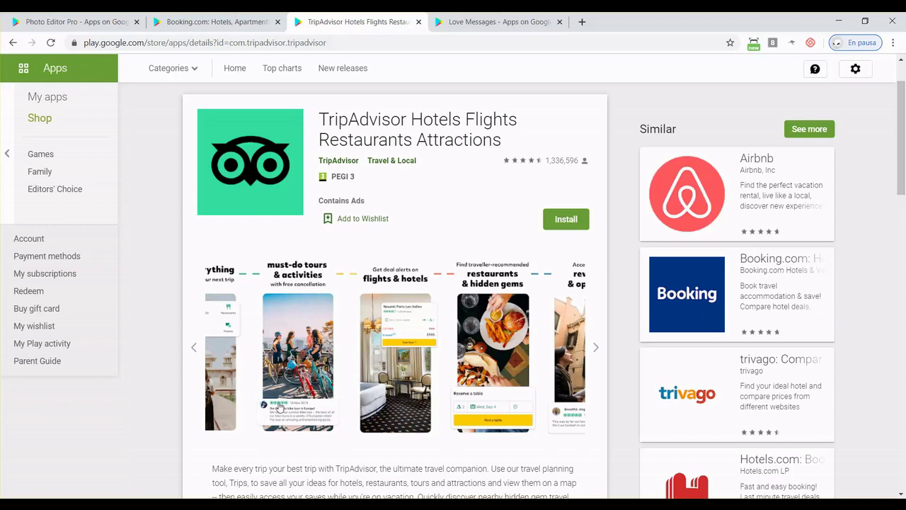
left_click(598, 346)
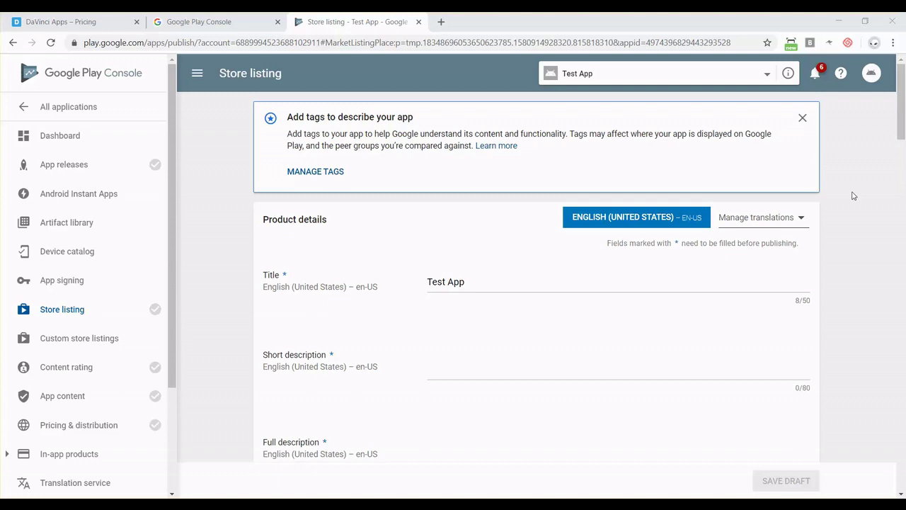
- Upload a phone screenshot to the Screenshots section of Test App's English (United States) store listing in Google Play Console
scroll(853, 196, "down", 3)
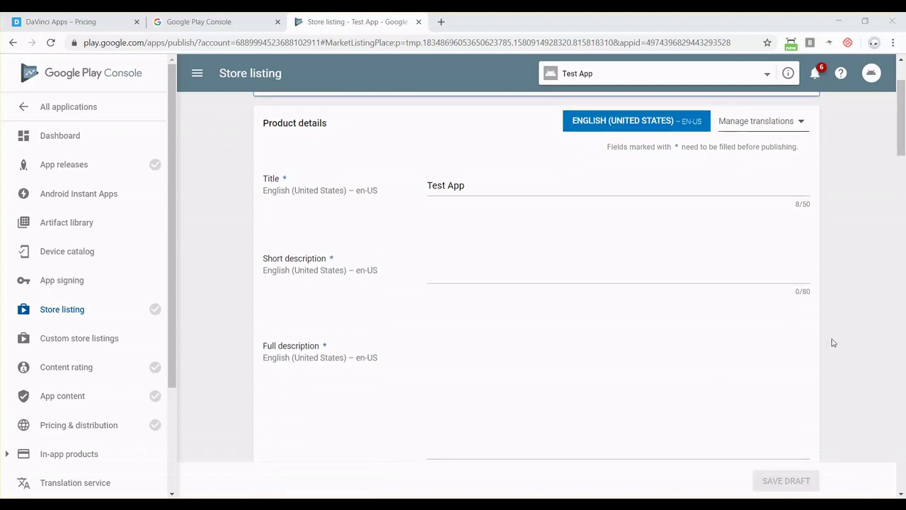
scroll(833, 342, "down", 10)
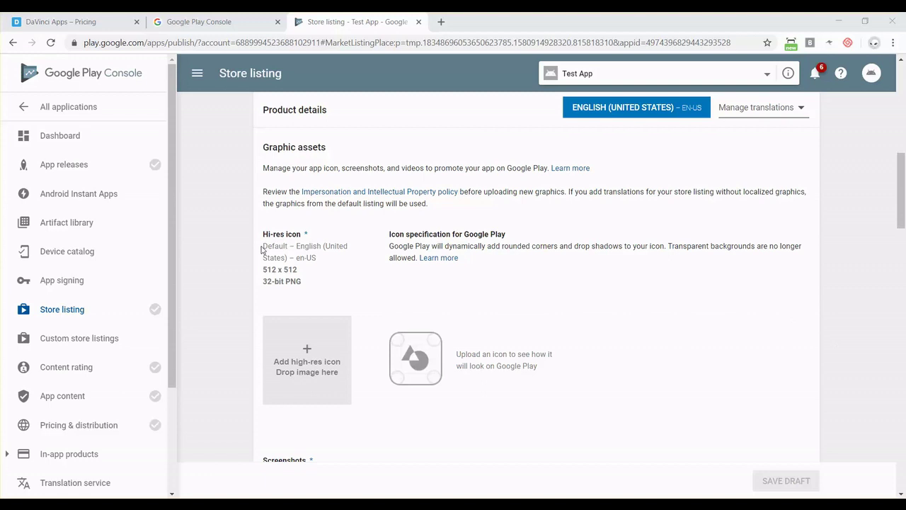
scroll(206, 333, "down", 3)
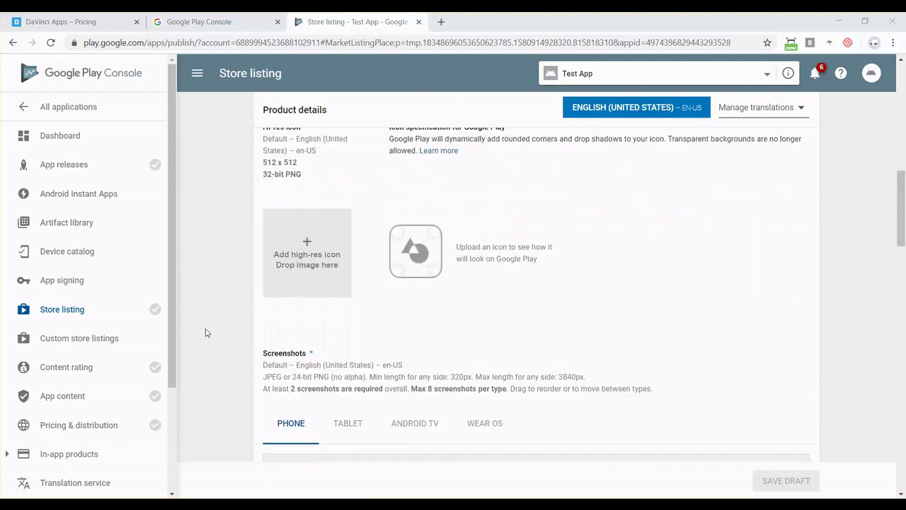
scroll(206, 332, "down", 3)
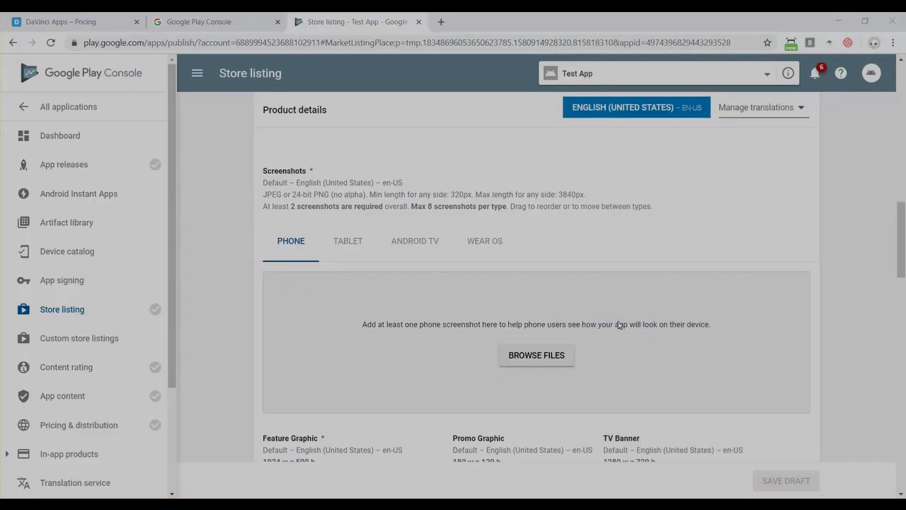
left_click_drag(616, 323, 617, 325)
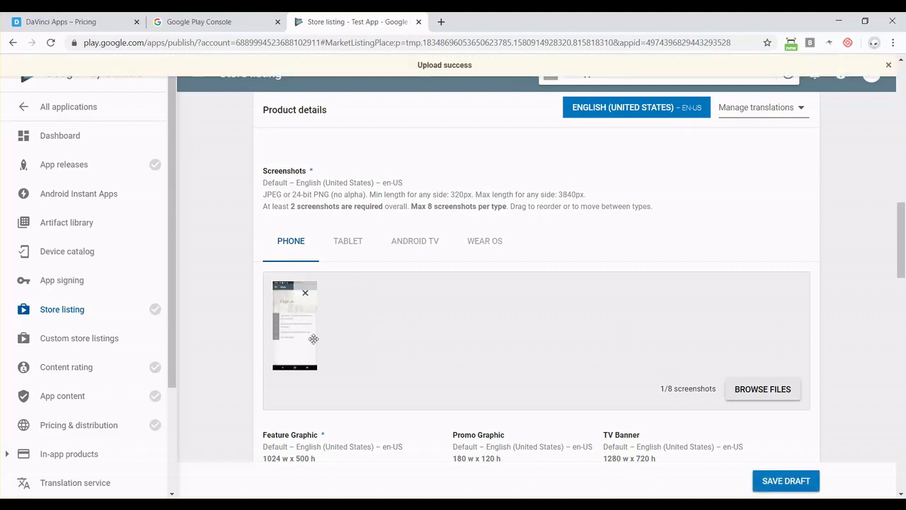
- Examine the phone screenshot counter and the format, size and quantity requirements of the Screenshots section
left_click_drag(661, 388, 678, 389)
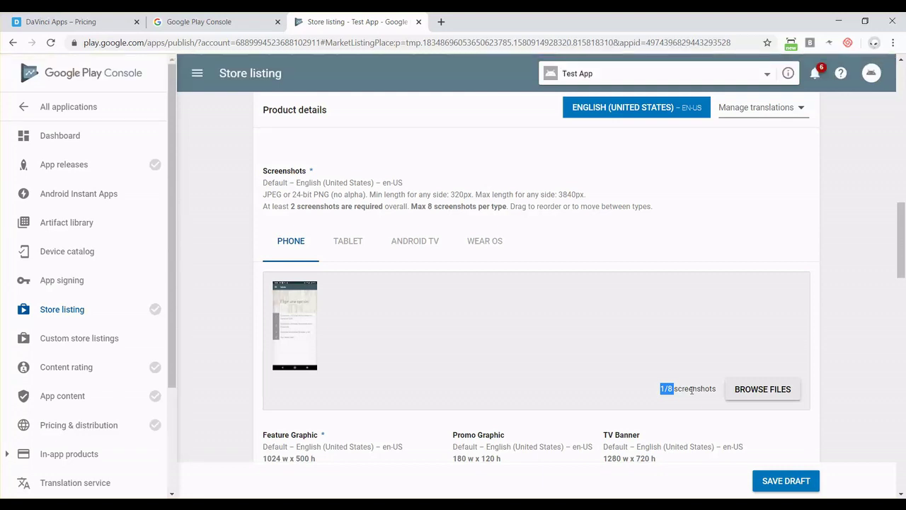
scroll(691, 388, "down", 1)
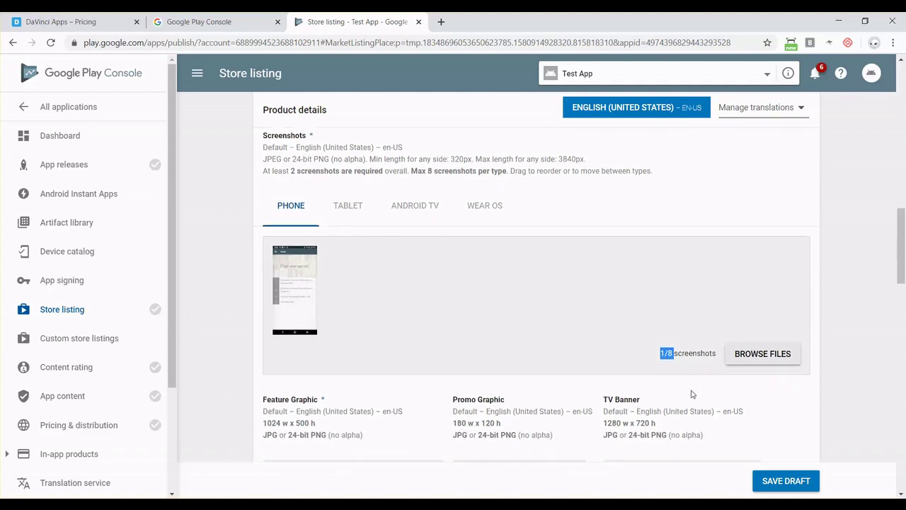
scroll(530, 287, "up", 1)
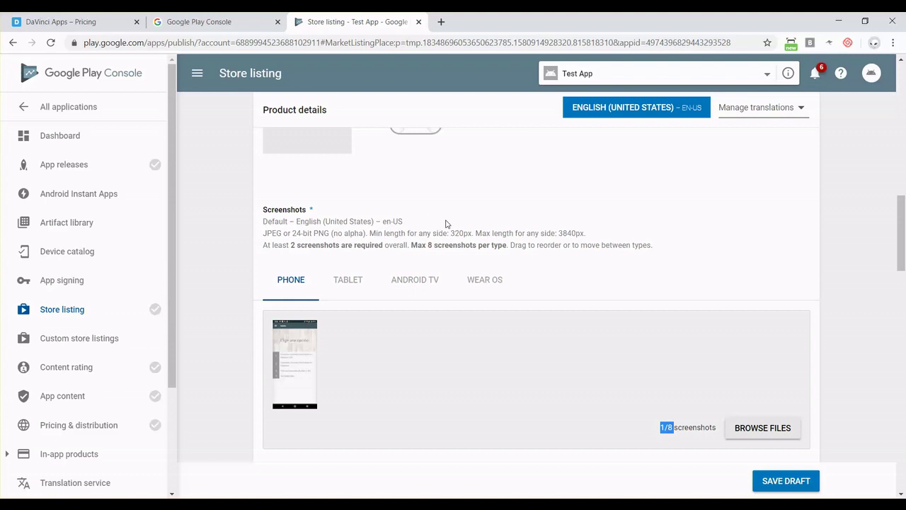
scroll(220, 324, "up", 1)
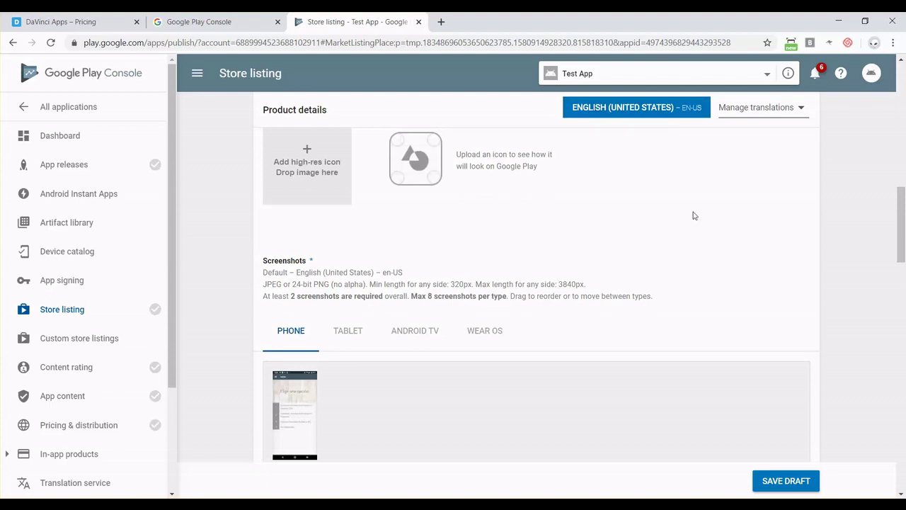
scroll(691, 212, "up", 5)
scroll(693, 212, "down", 3)
scroll(693, 212, "down", 5)
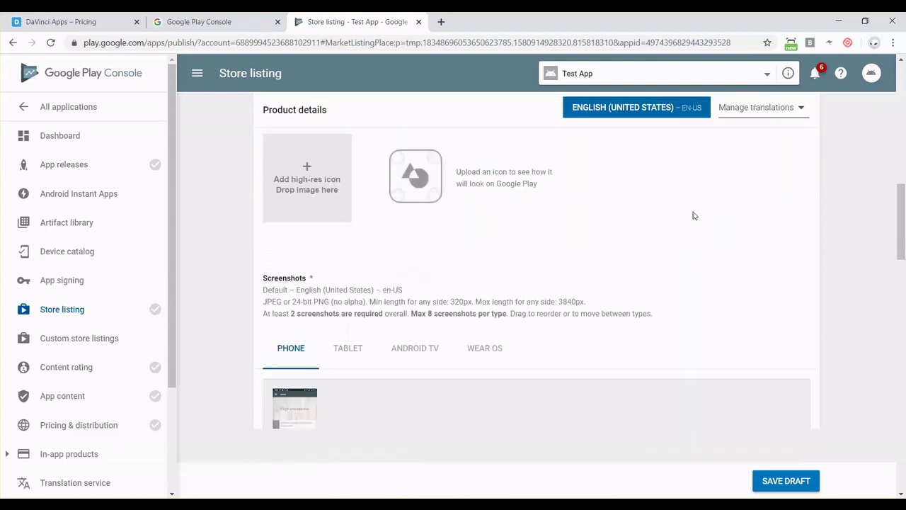
- Add Spanish (Spain) – es-ES as an own translation of the store listing
left_click(757, 107)
left_click(724, 131)
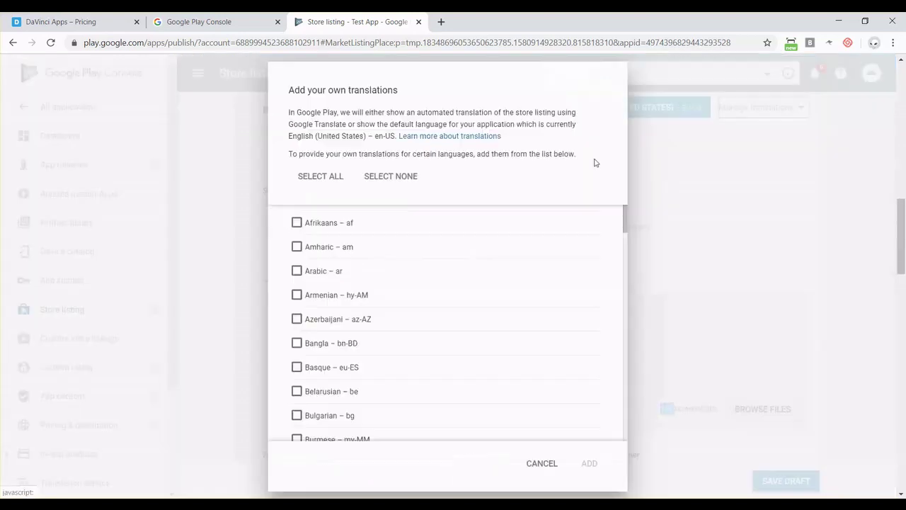
scroll(519, 297, "down", 15)
scroll(509, 313, "down", 8)
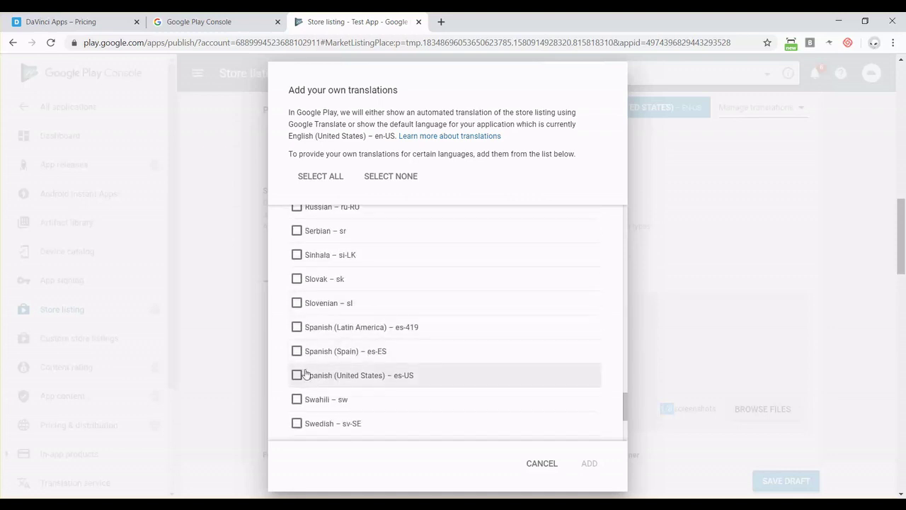
left_click(297, 352)
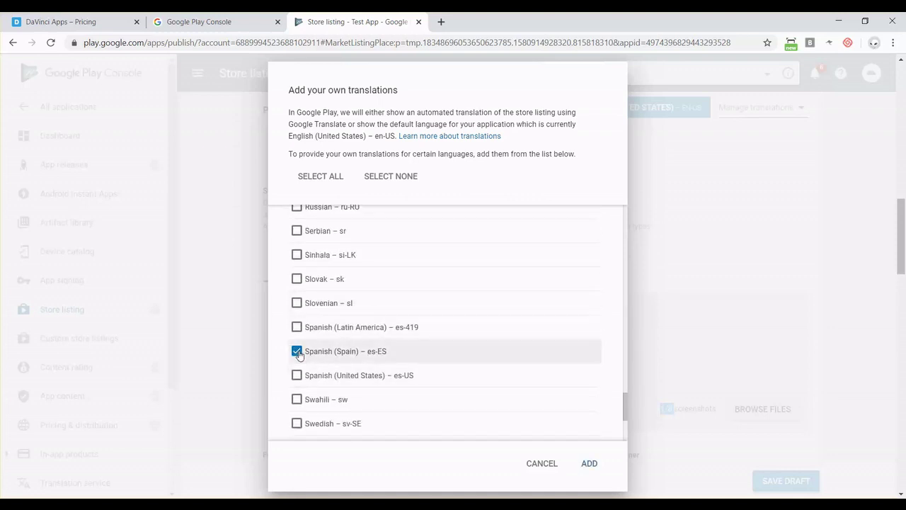
left_click(590, 465)
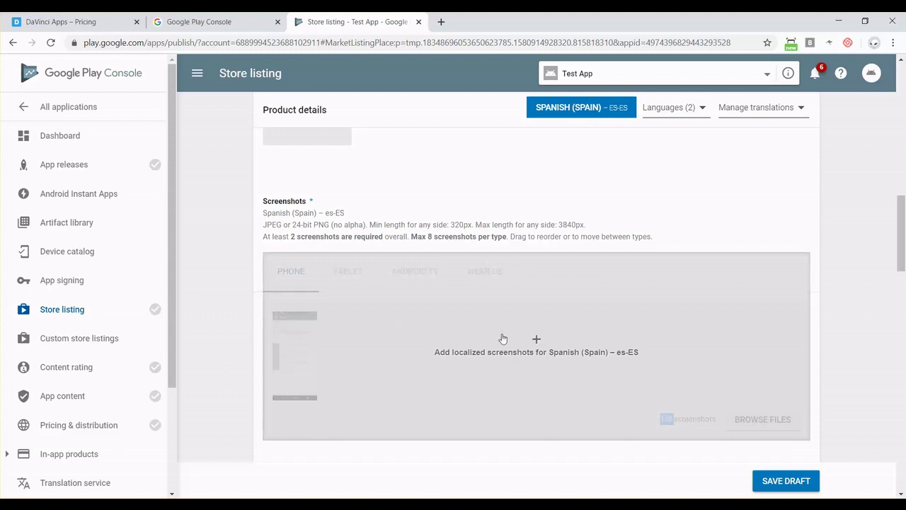
- Add a localized phone screenshot from the Photos (2) folder to the Spanish (Spain) – es-ES listing
left_click(204, 334)
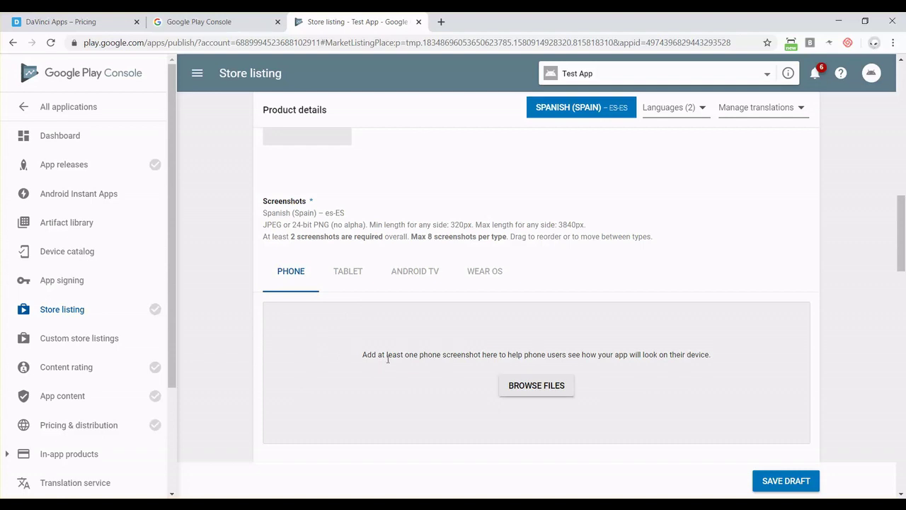
key("alt+Tab")
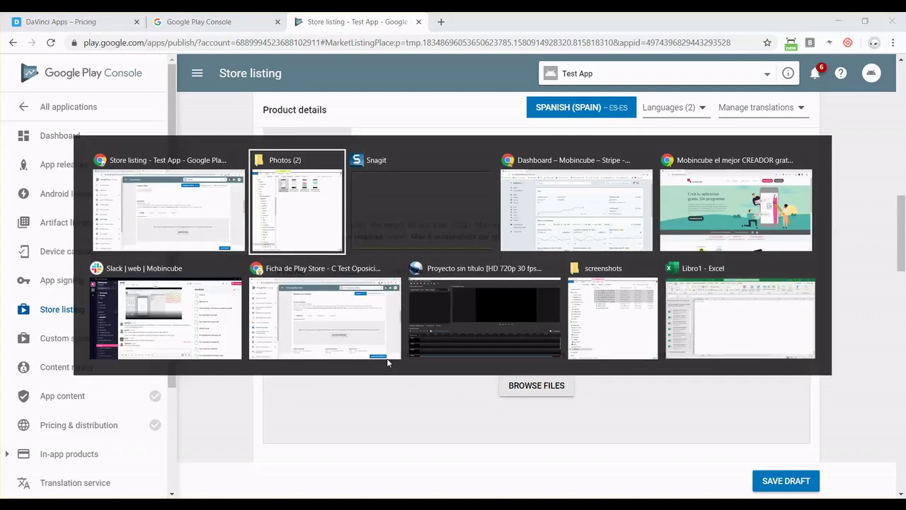
left_click(329, 92)
left_click_drag(329, 92, 685, 399)
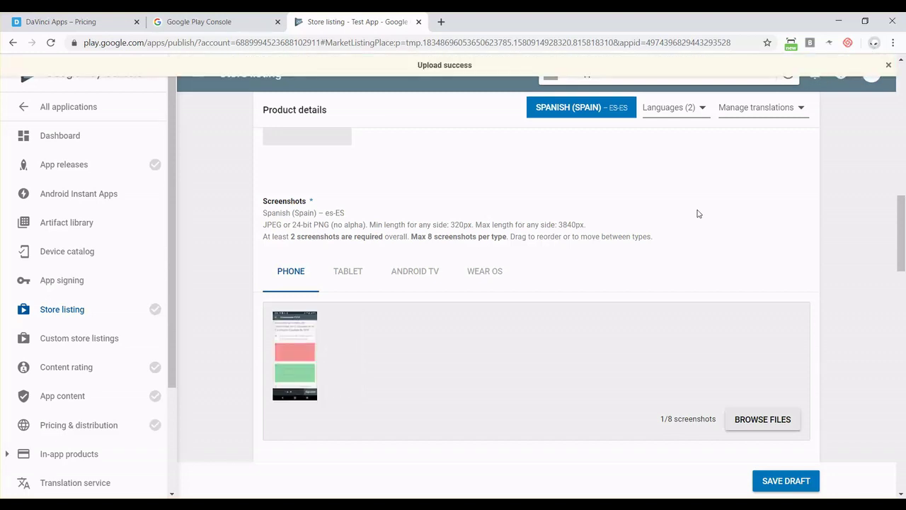
- Switch the listing to the default English (United States) version and back to Spanish (Spain) to compare their phone screenshots
left_click(677, 111)
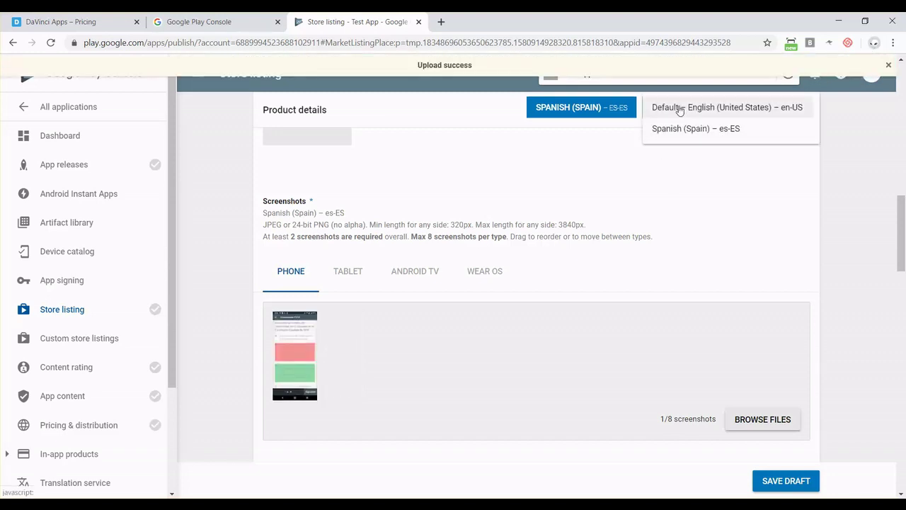
left_click(679, 112)
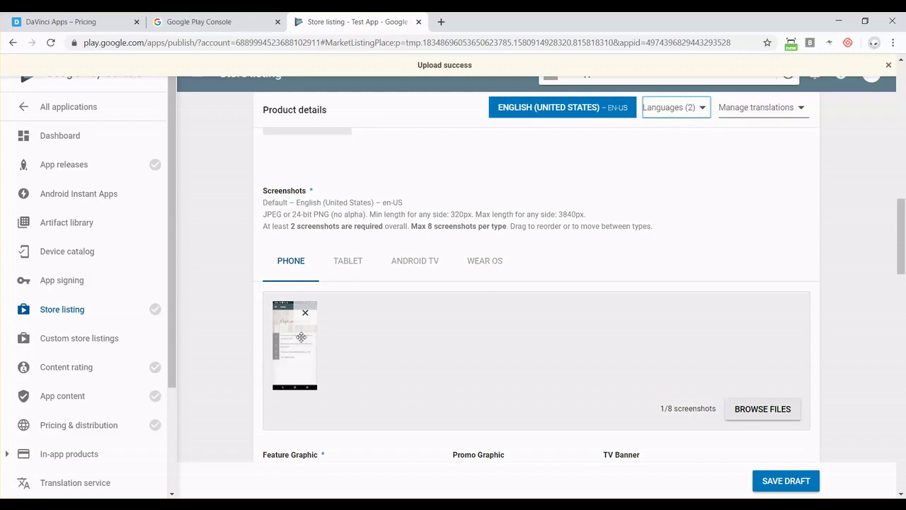
left_click(668, 110)
left_click(668, 110)
left_click(667, 111)
left_click(667, 129)
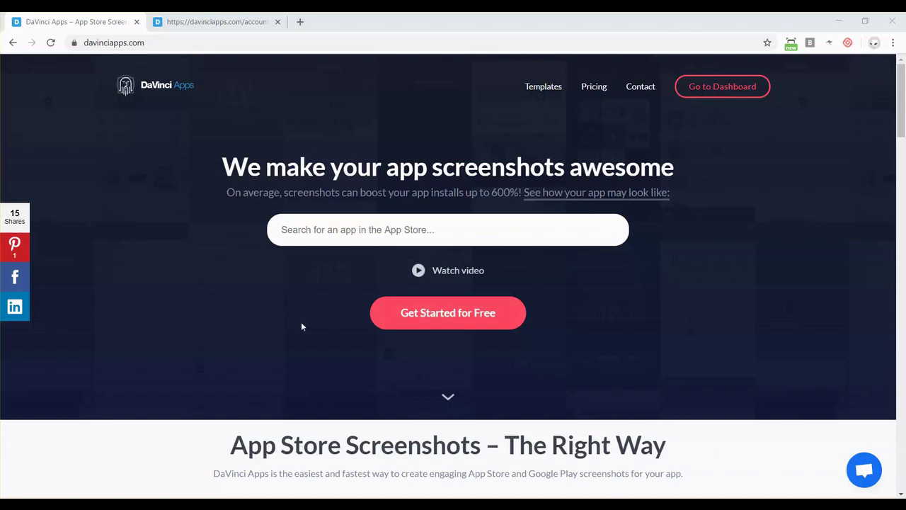
- Examine the DaVinci Apps home page, including its features and the three-step process of templates, message and colors, and export
scroll(600, 277, "down", 5)
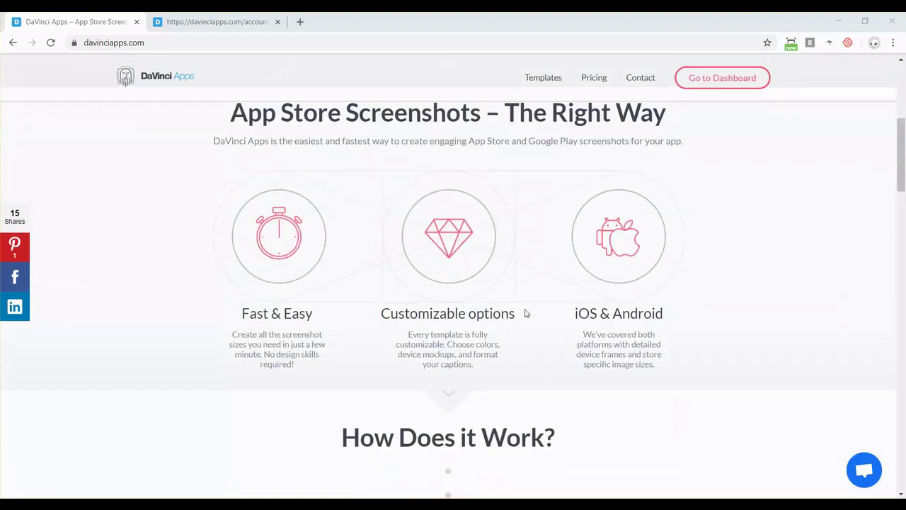
scroll(653, 319, "down", 5)
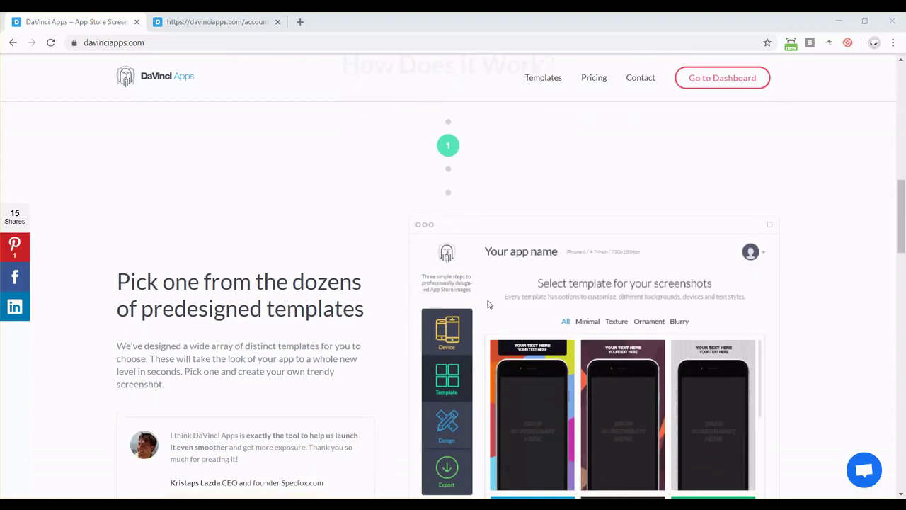
scroll(742, 210, "down", 1)
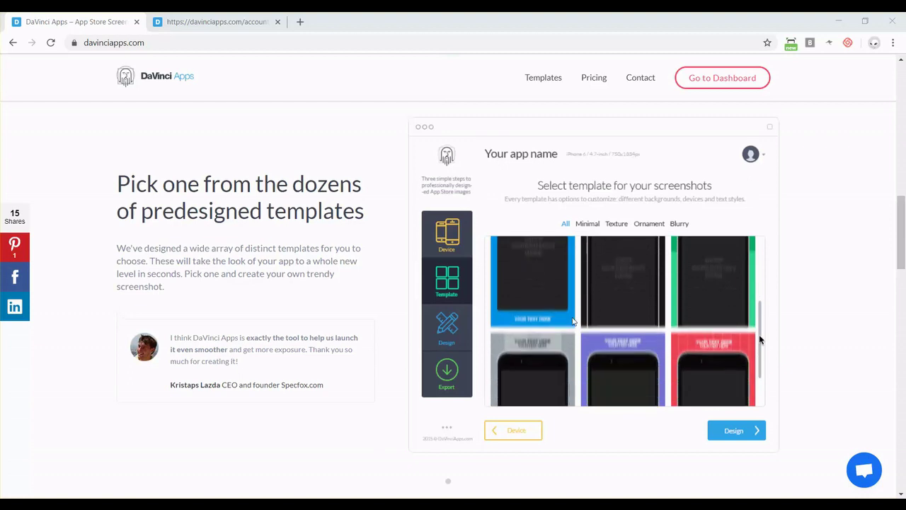
scroll(607, 325, "down", 3)
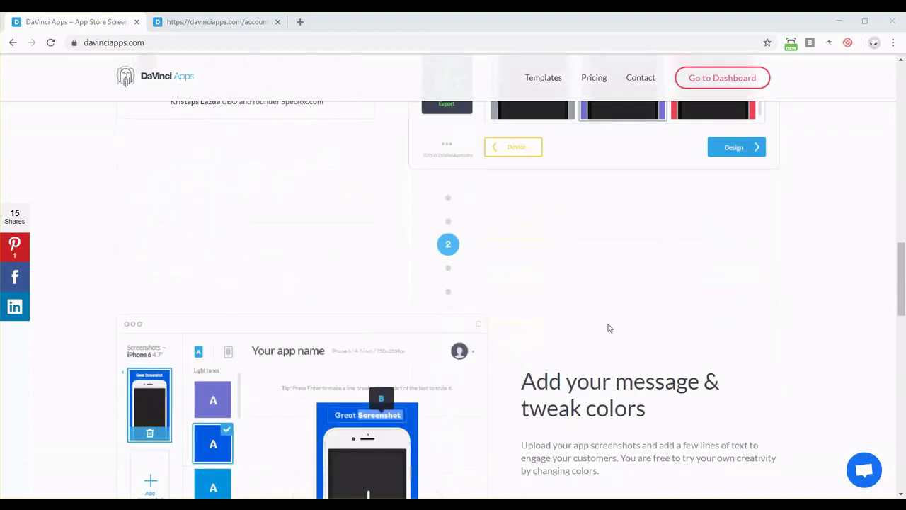
scroll(607, 325, "down", 2)
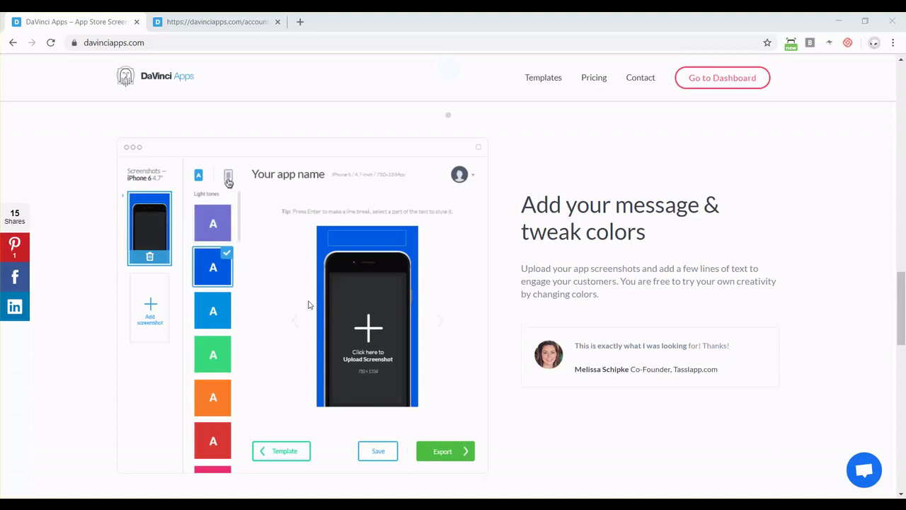
scroll(402, 340, "down", 1)
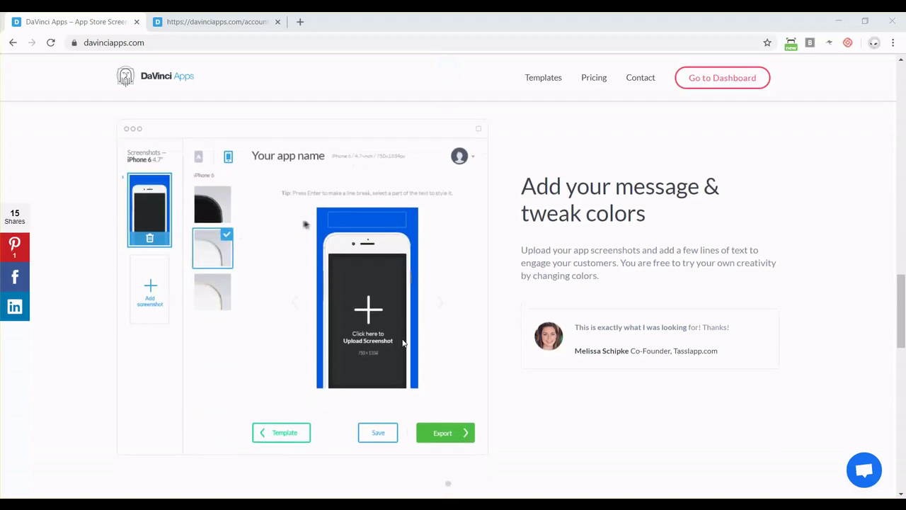
scroll(402, 342, "down", 5)
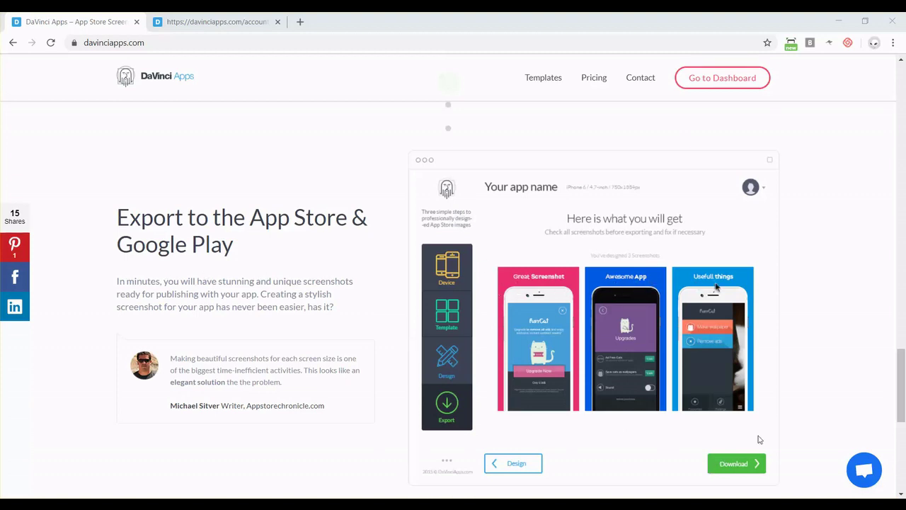
scroll(790, 233, "up", 3)
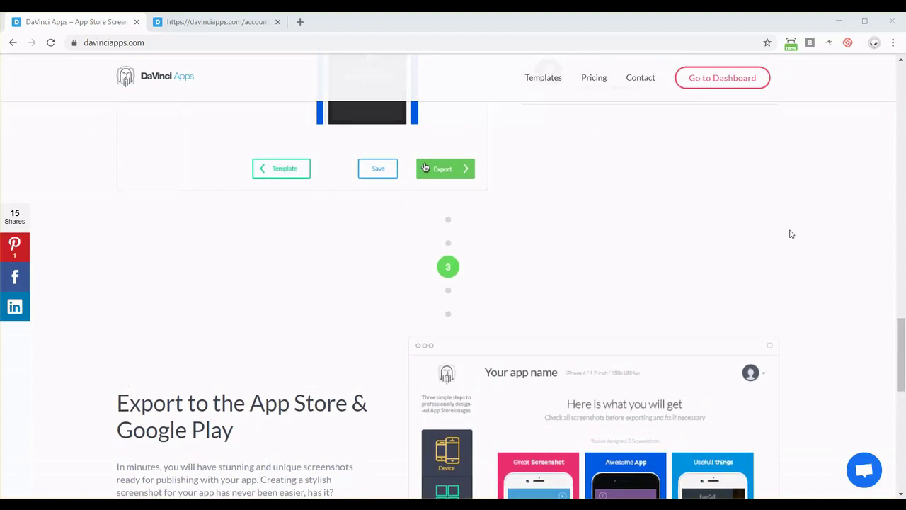
scroll(791, 233, "up", 10)
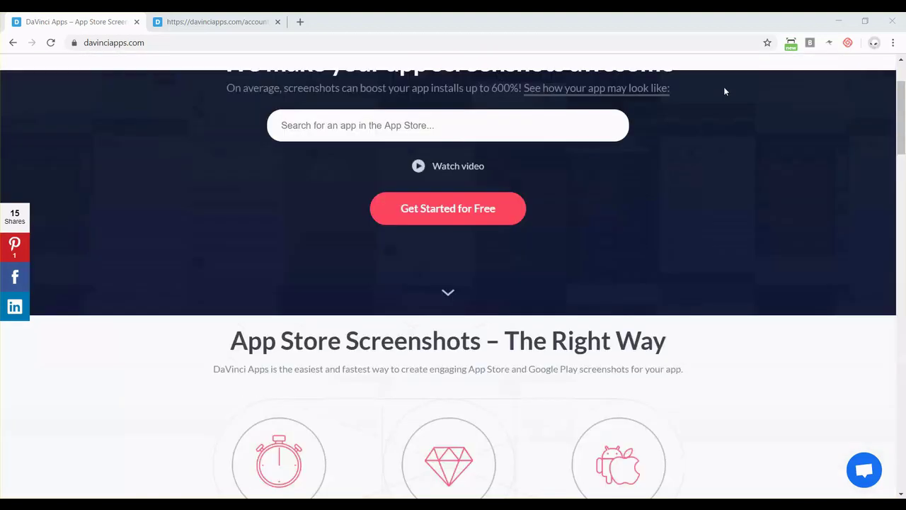
- Open the DaVinci Apps pricing page and compare the devices and features of the Pro Plan and Free Plan
scroll(711, 171, "up", 2)
left_click(593, 86)
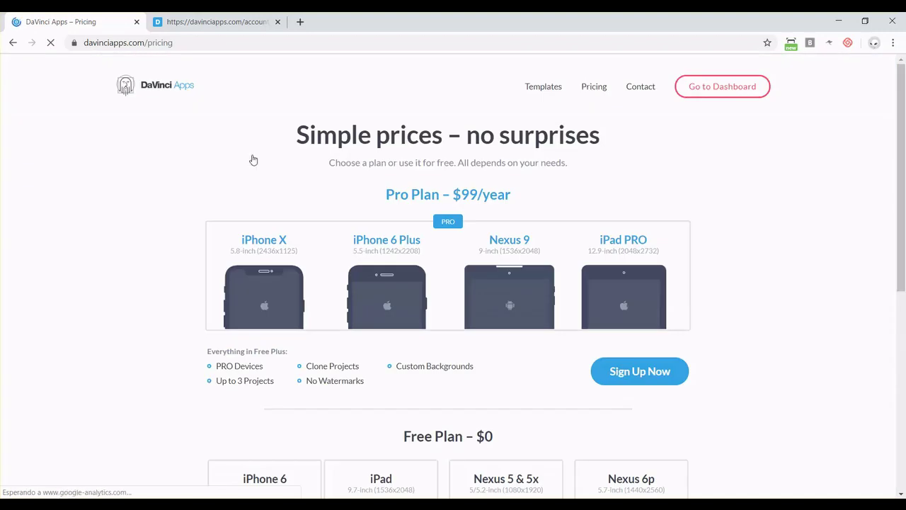
scroll(96, 325, "down", 2)
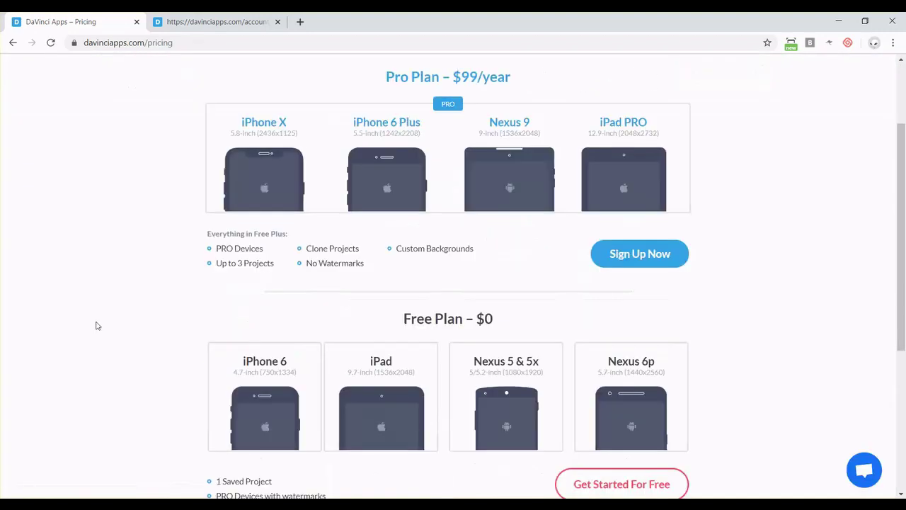
scroll(227, 303, "down", 1)
scroll(366, 260, "up", 3)
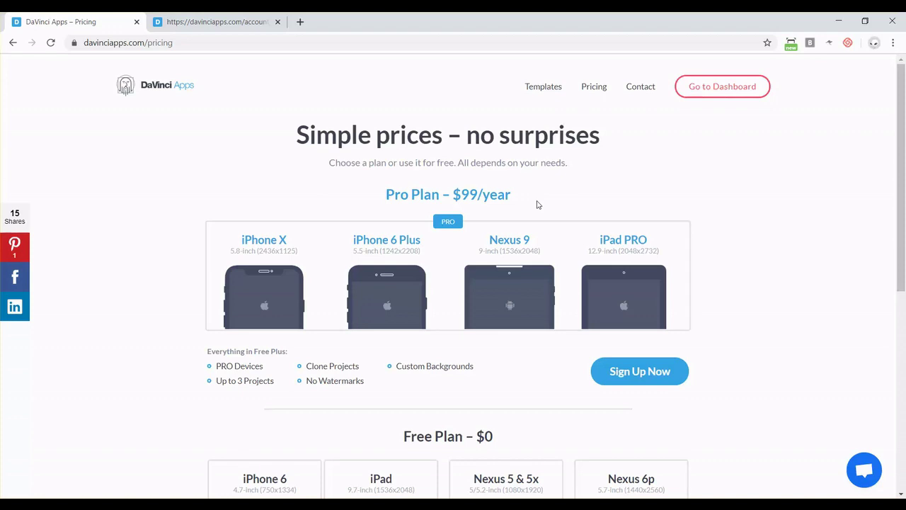
scroll(537, 205, "down", 1)
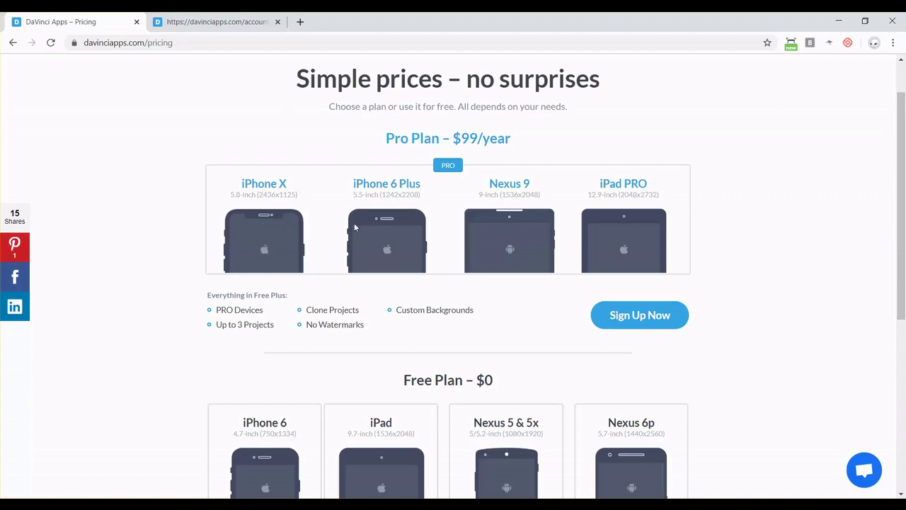
scroll(457, 234, "down", 3)
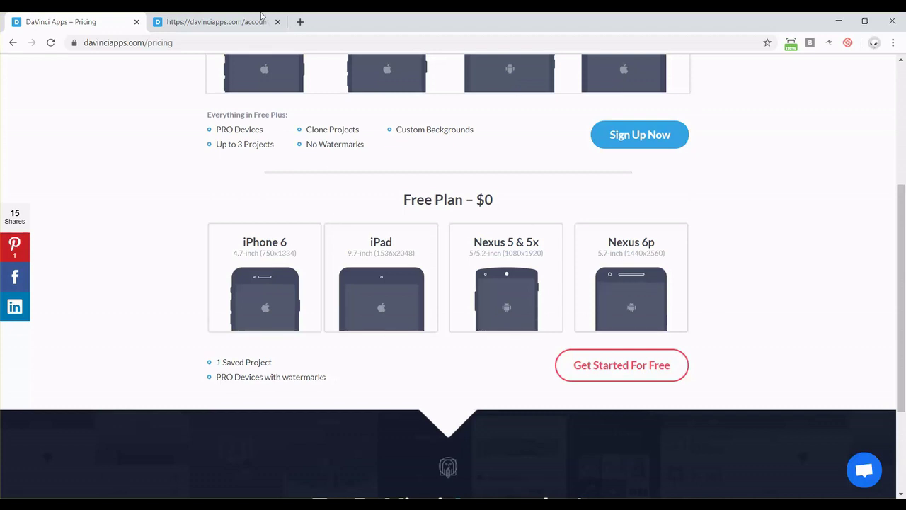
- Switch to the DaVinci Apps account dashboard and create a new project named Test Project
left_click(201, 20)
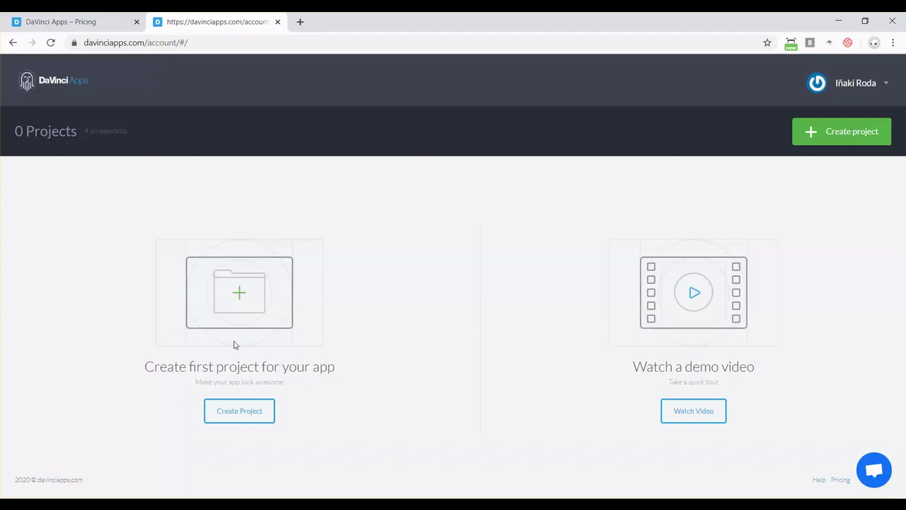
left_click(240, 412)
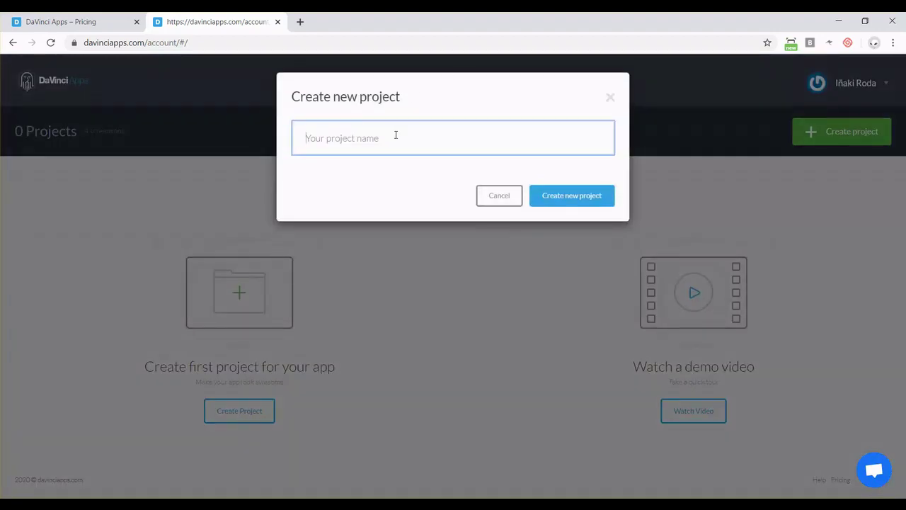
type("Test Project")
left_click(572, 196)
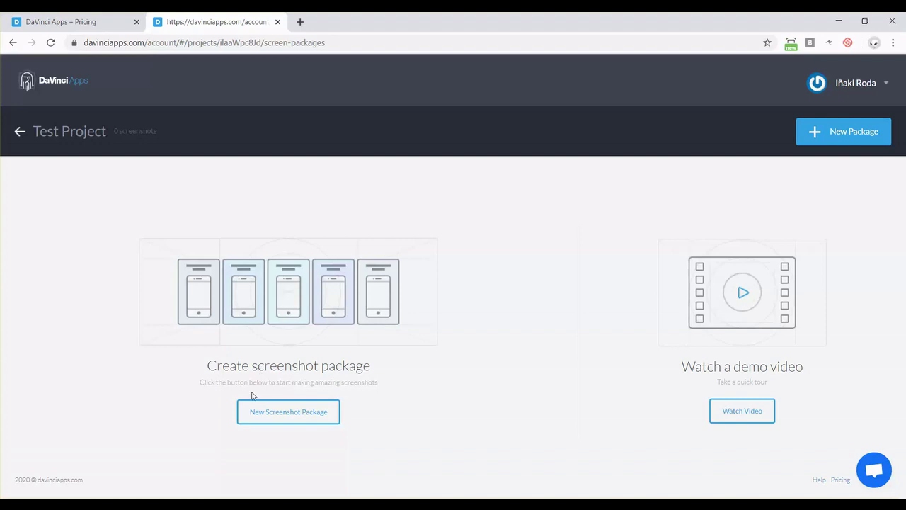
- Create a new screenshot package in Test Project and choose Nexus 6p (1440x2560) as the initial screenshot size
left_click(283, 416)
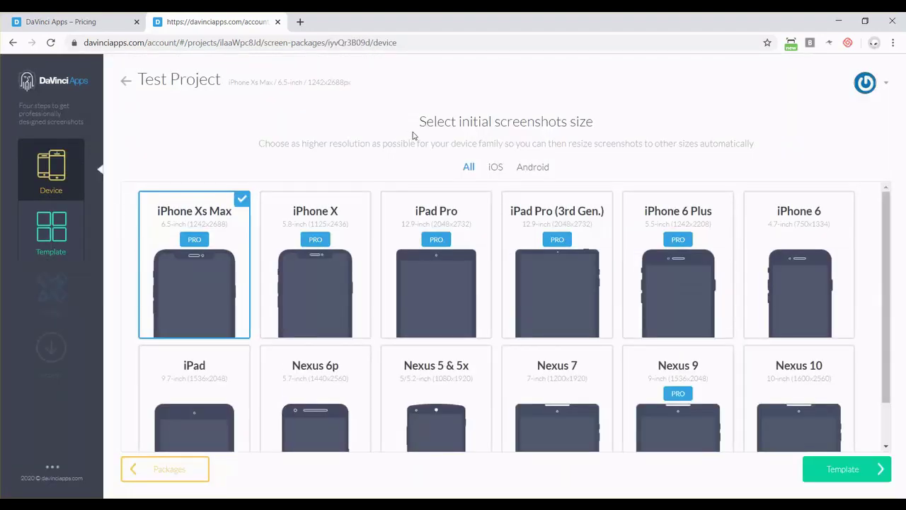
scroll(358, 236, "down", 1)
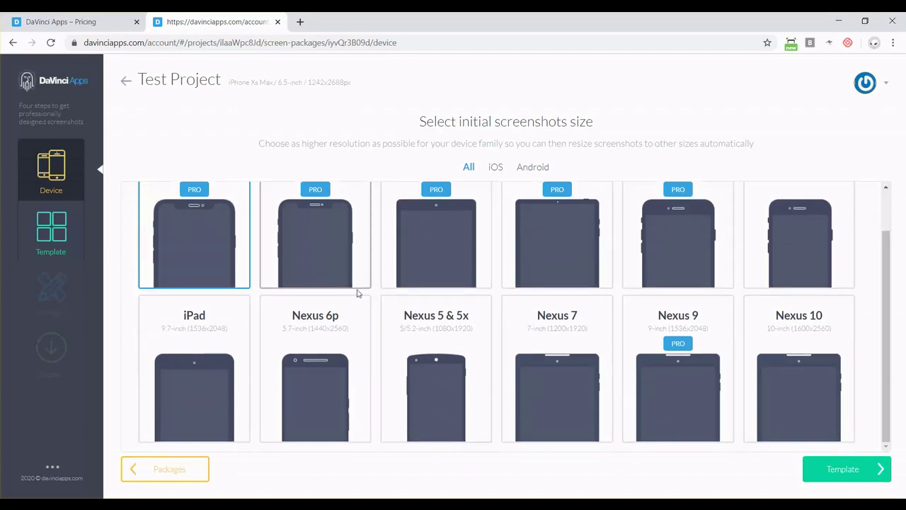
scroll(358, 293, "up", 1)
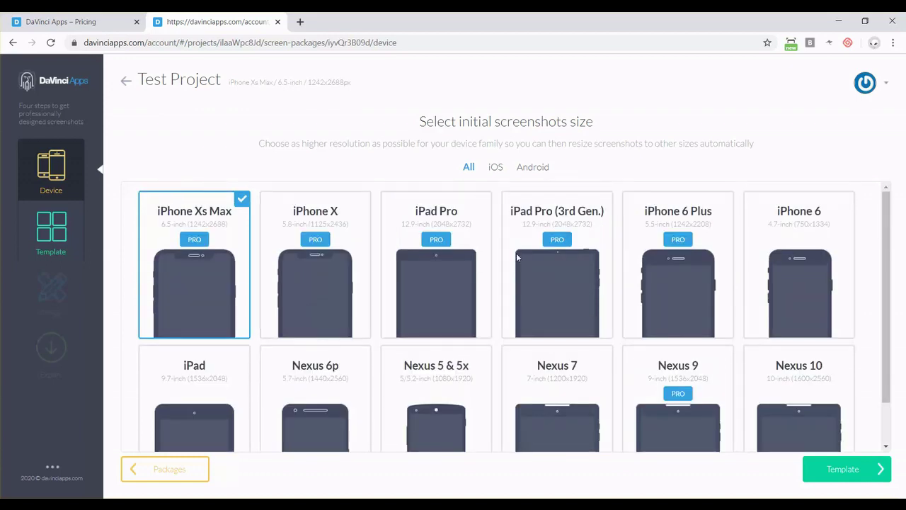
scroll(625, 285, "down", 1)
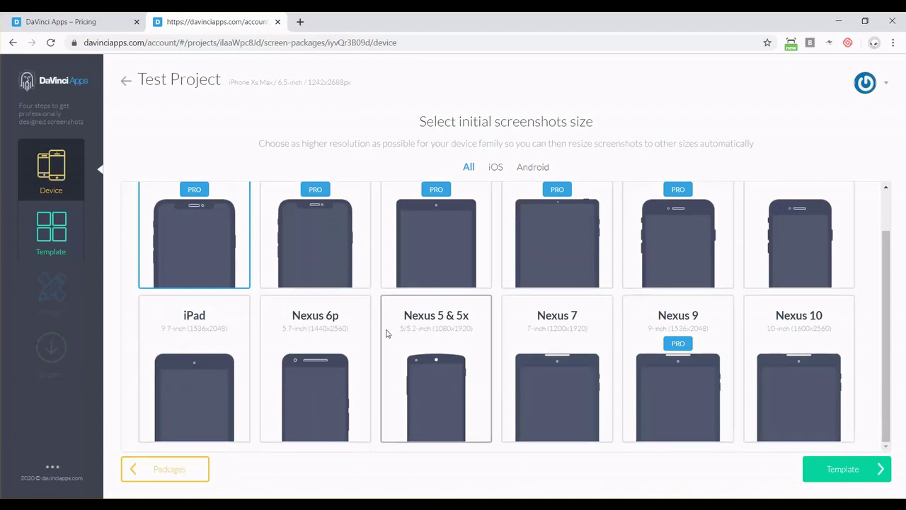
left_click_drag(310, 328, 346, 329)
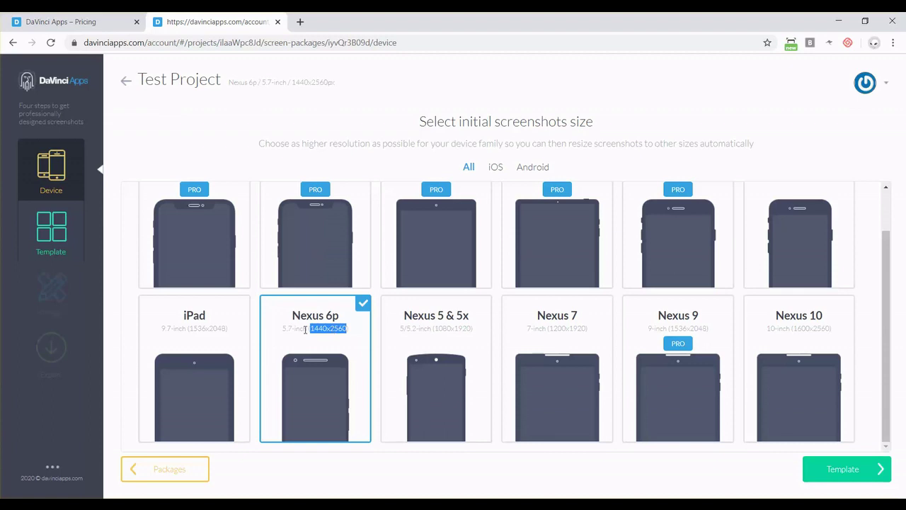
left_click(586, 102)
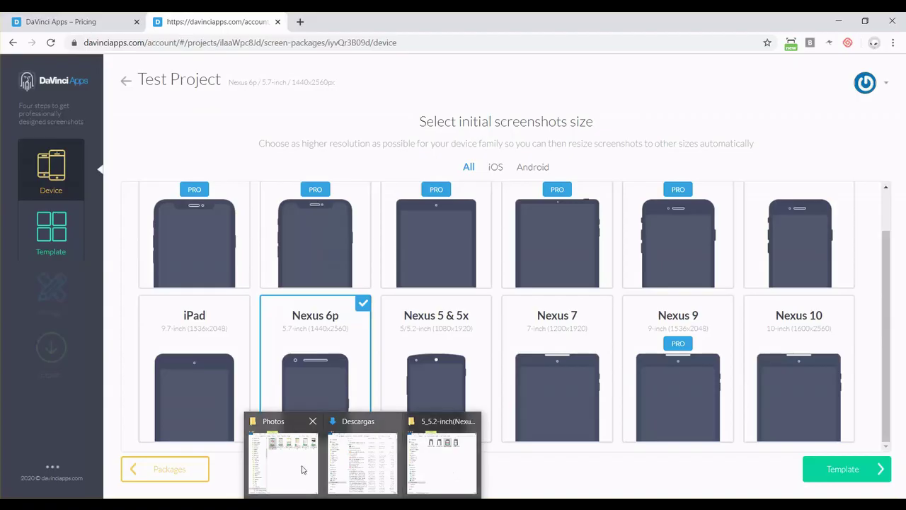
- Check the pixel dimensions of the first screenshot in the Photos folder, and proceed to the package's template selection
left_click(298, 468)
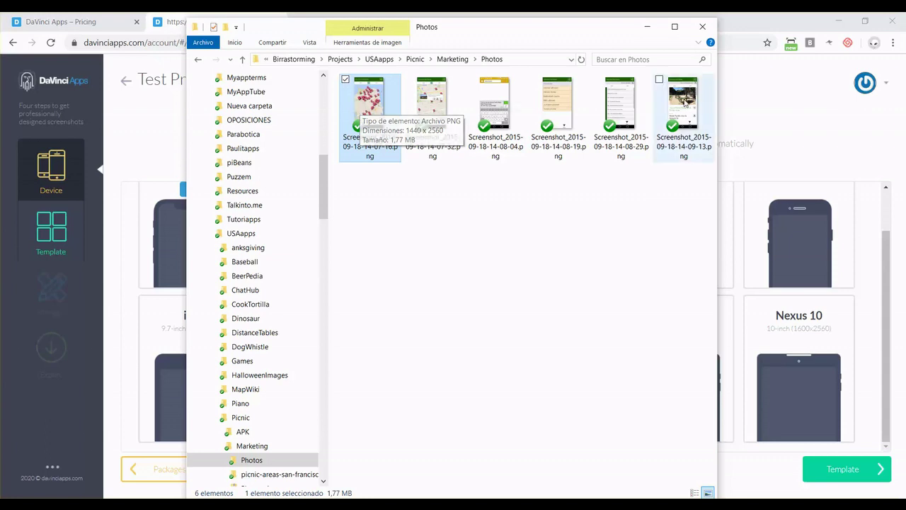
left_click(769, 107)
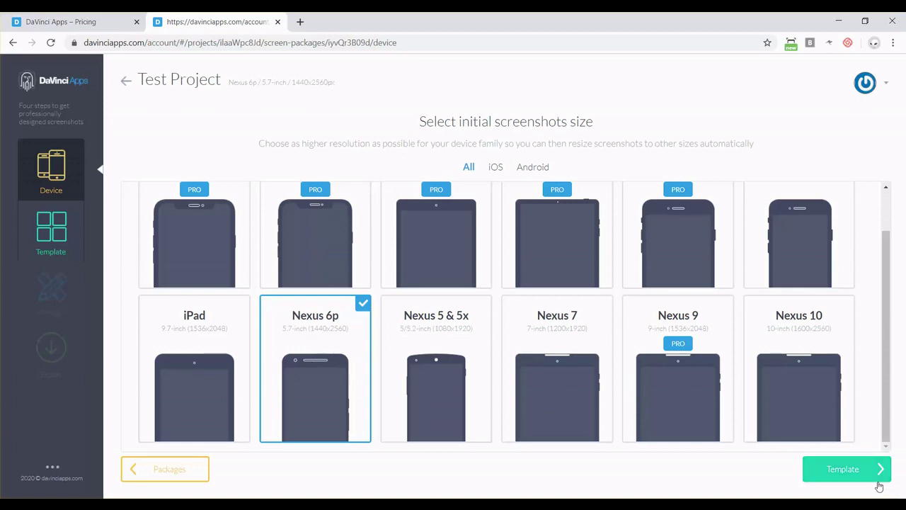
left_click(851, 470)
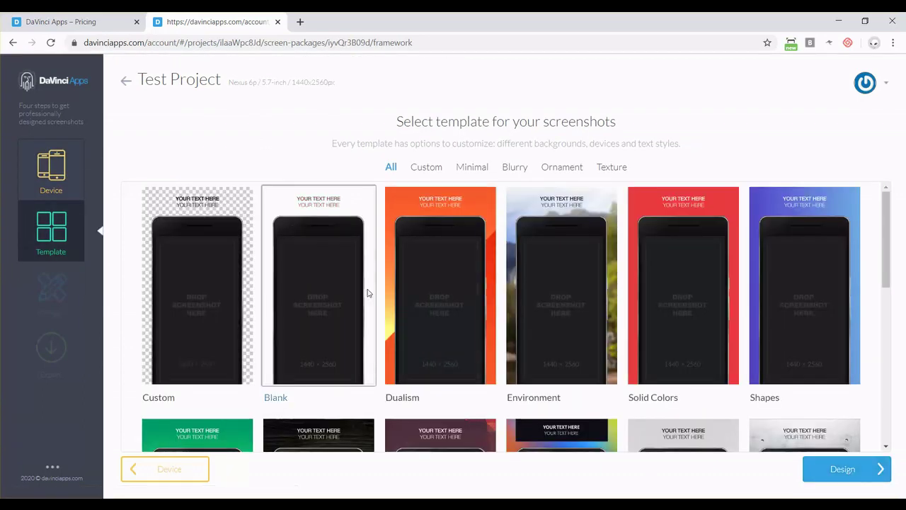
- Examine the available screenshot templates, from Custom and Blank through to Paper and Concrete
scroll(368, 292, "down", 1)
scroll(368, 292, "down", 2)
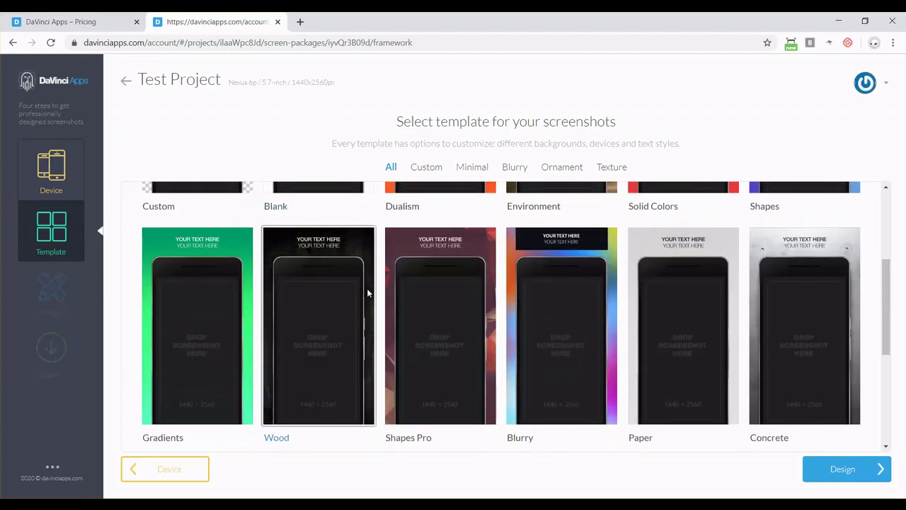
scroll(367, 292, "up", 3)
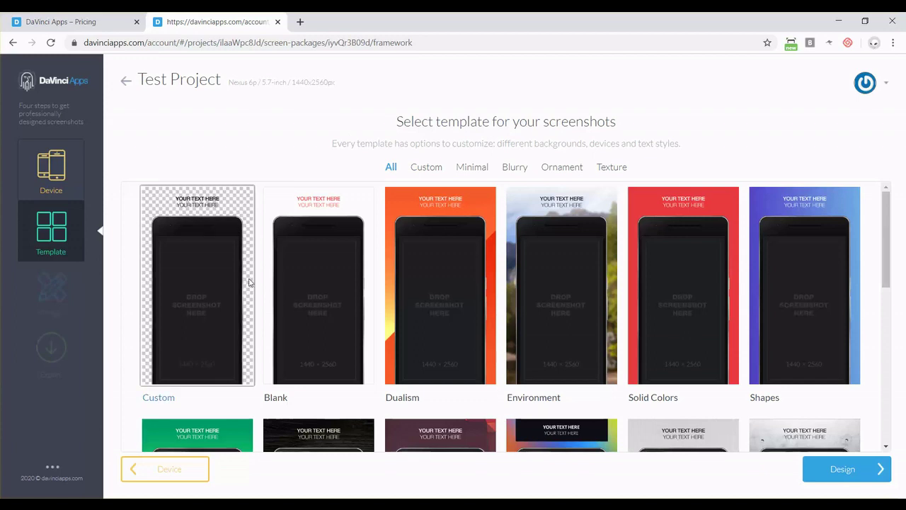
scroll(248, 282, "down", 1)
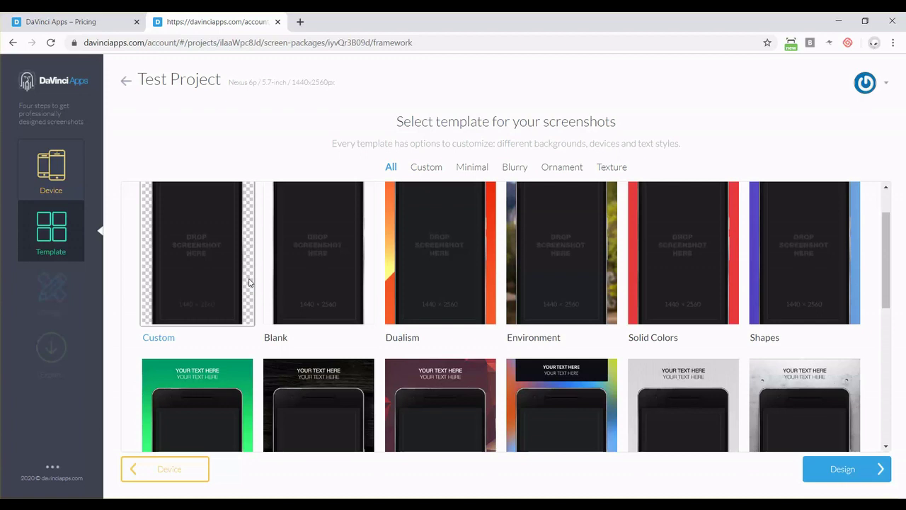
scroll(249, 282, "down", 2)
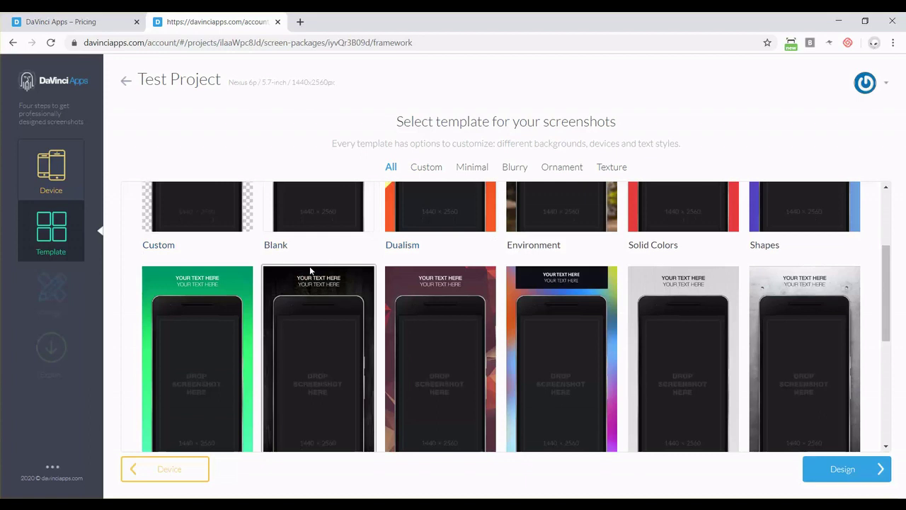
scroll(310, 266, "up", 2)
scroll(409, 287, "down", 3)
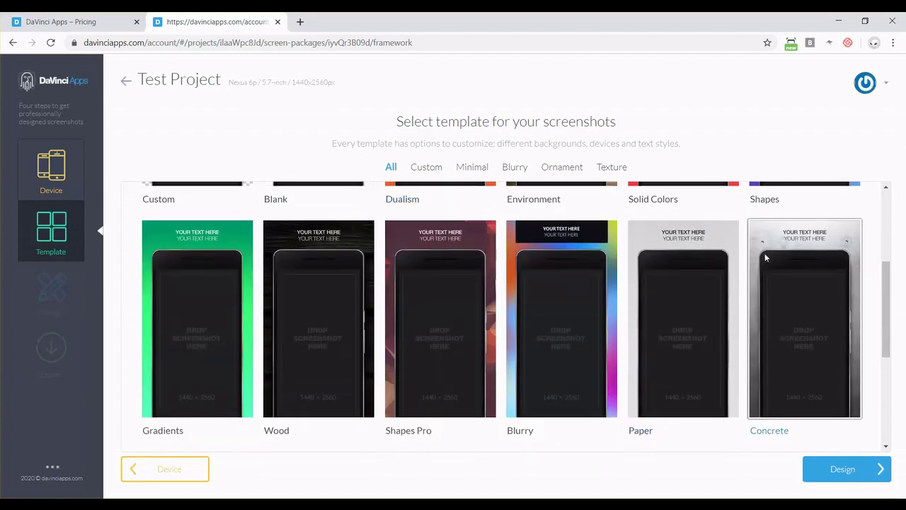
scroll(695, 257, "up", 3)
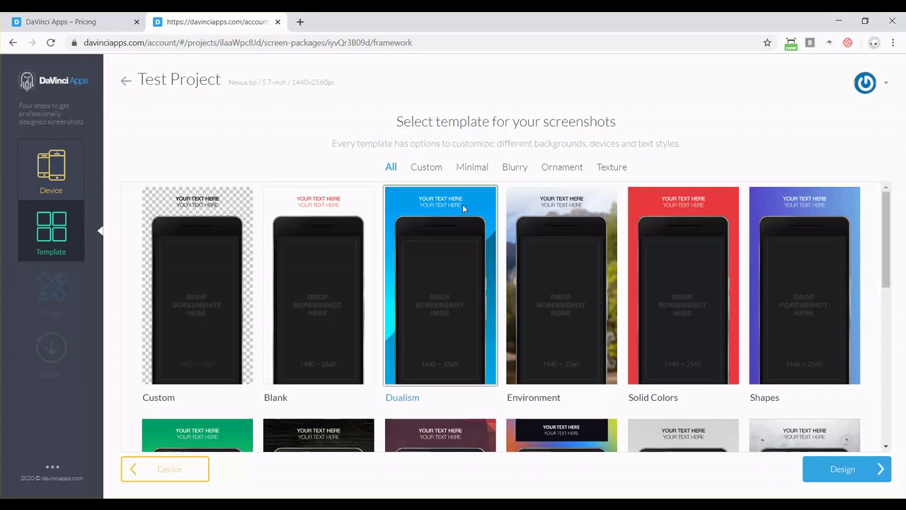
- Select the Environment template for the screenshots and look through the remaining templates down to No Borders
left_click(566, 275)
scroll(566, 276, "down", 2)
scroll(566, 274, "down", 5)
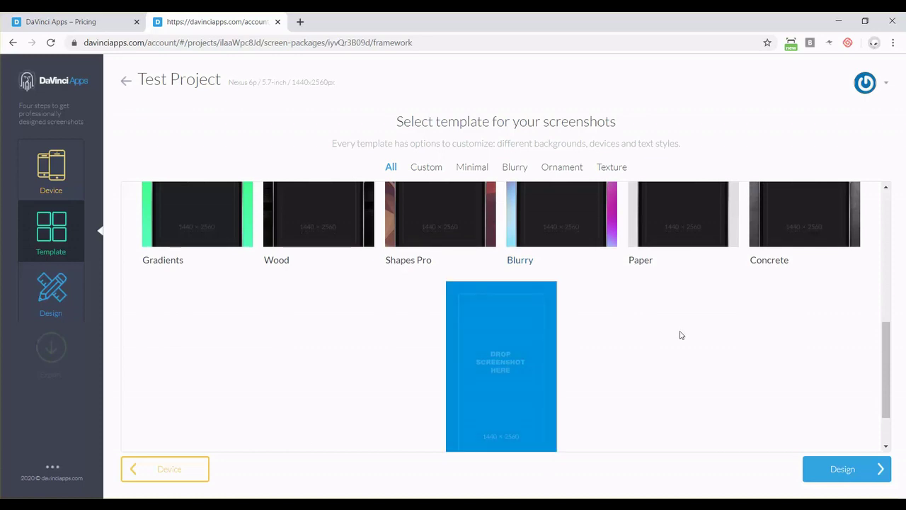
scroll(681, 336, "down", 2)
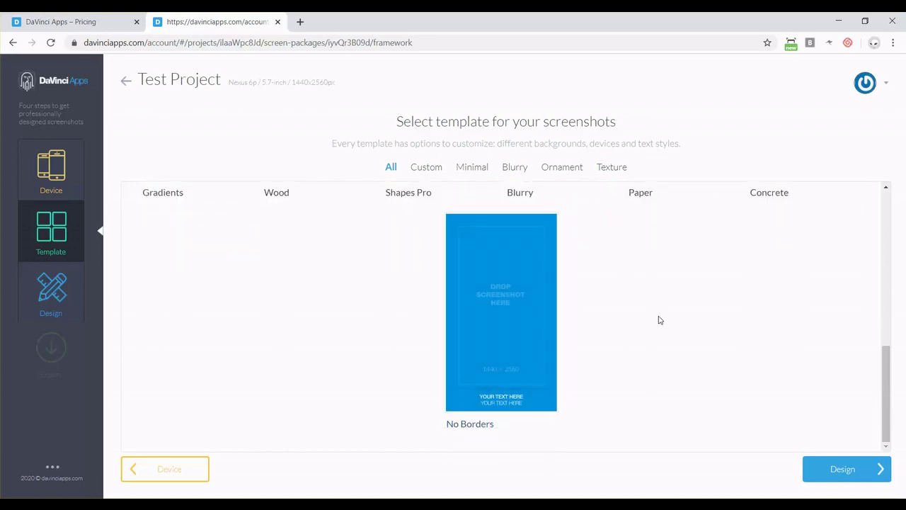
scroll(658, 320, "up", 1)
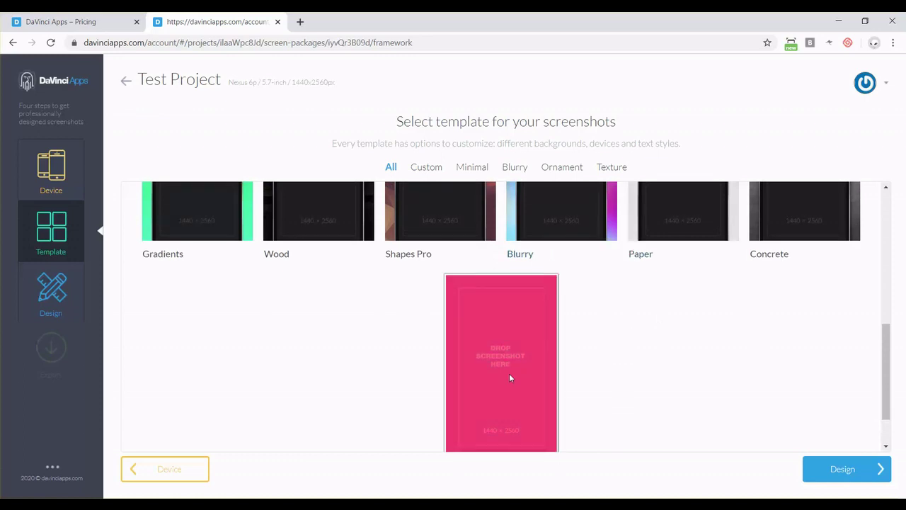
- Finish comparing the remaining templates and proceed to the screenshot design with the Environment template
scroll(510, 371, "down", 1)
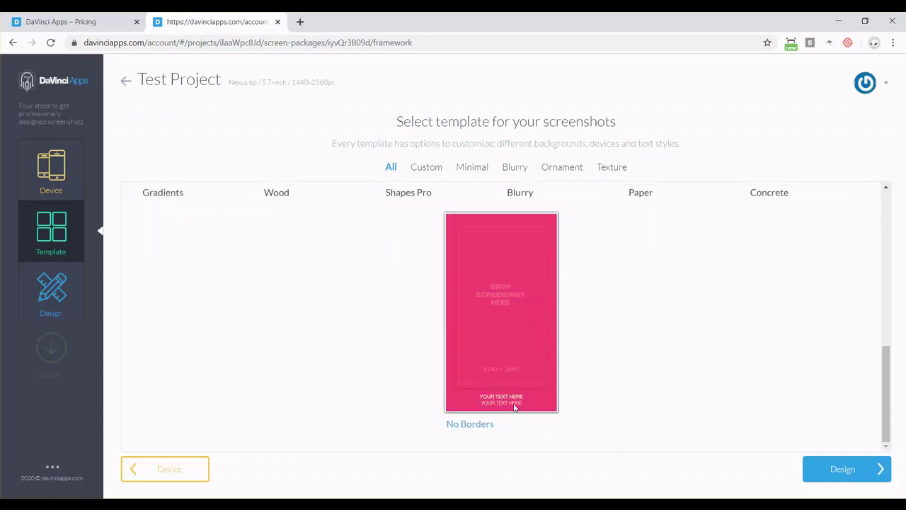
scroll(669, 306, "up", 6)
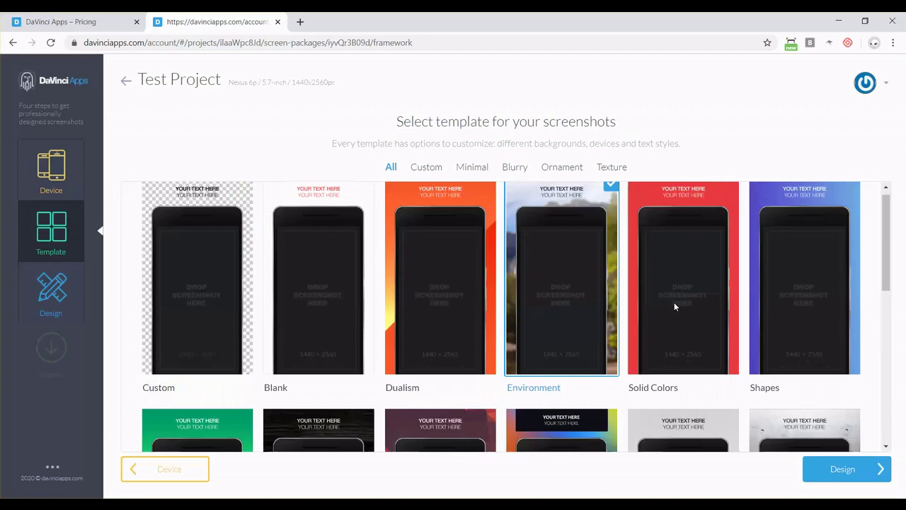
scroll(575, 251, "down", 1)
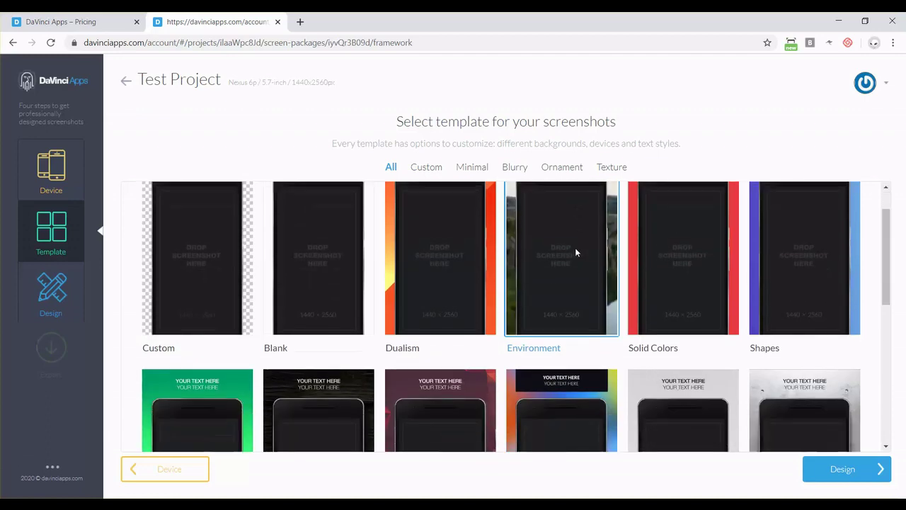
left_click(840, 469)
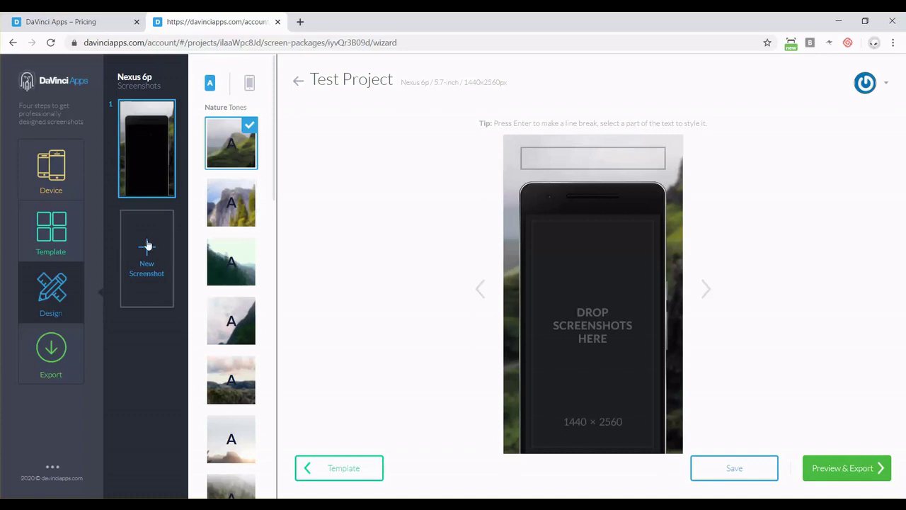
- Try the second and third Nature Tones backgrounds on the screenshot, and return to the first one
left_click(233, 204)
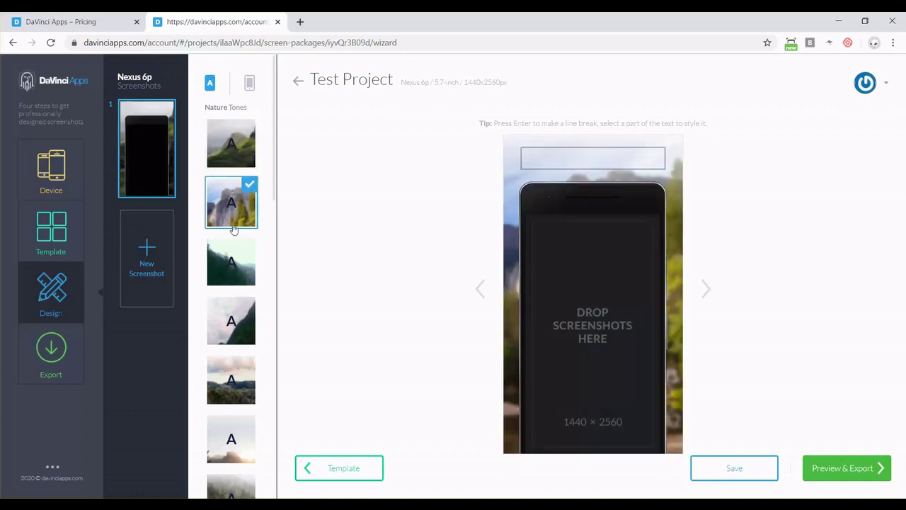
left_click(231, 259)
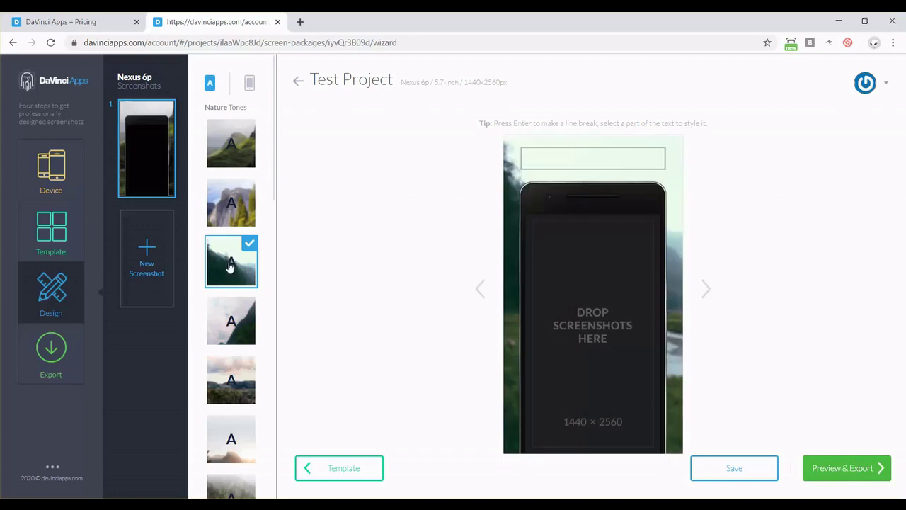
left_click(227, 165)
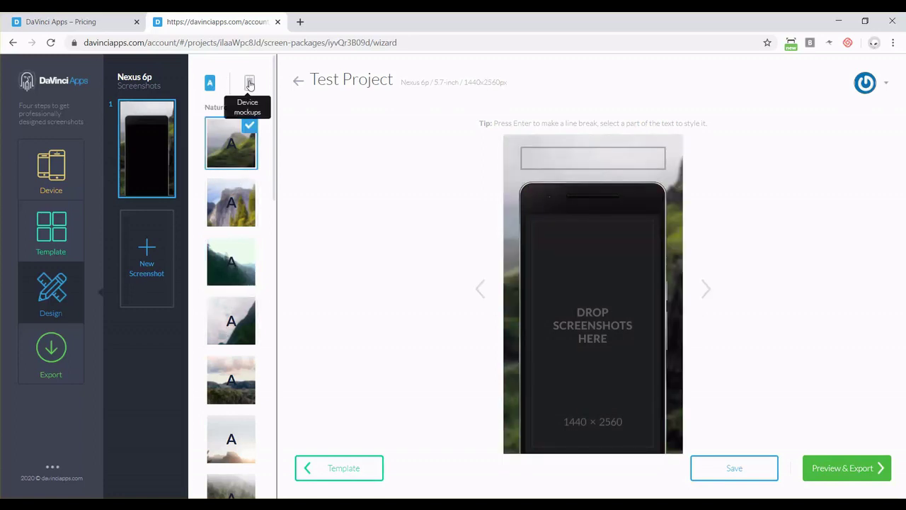
- Try the outline device mockup, restore the solid black phone, and return to the background choices
left_click(249, 84)
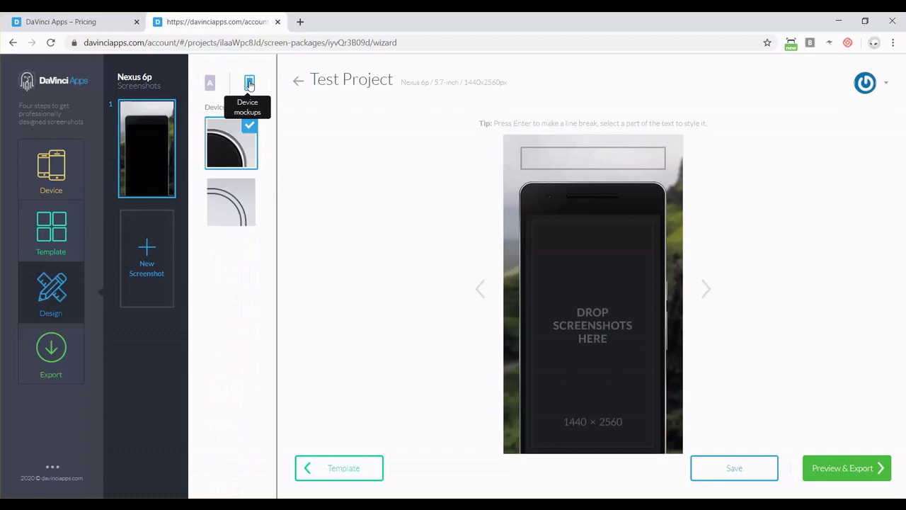
left_click(230, 214)
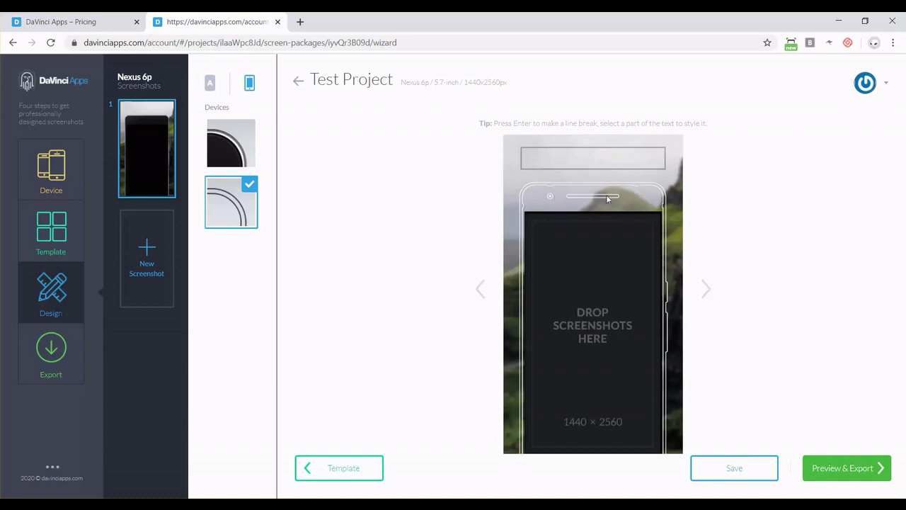
left_click(233, 146)
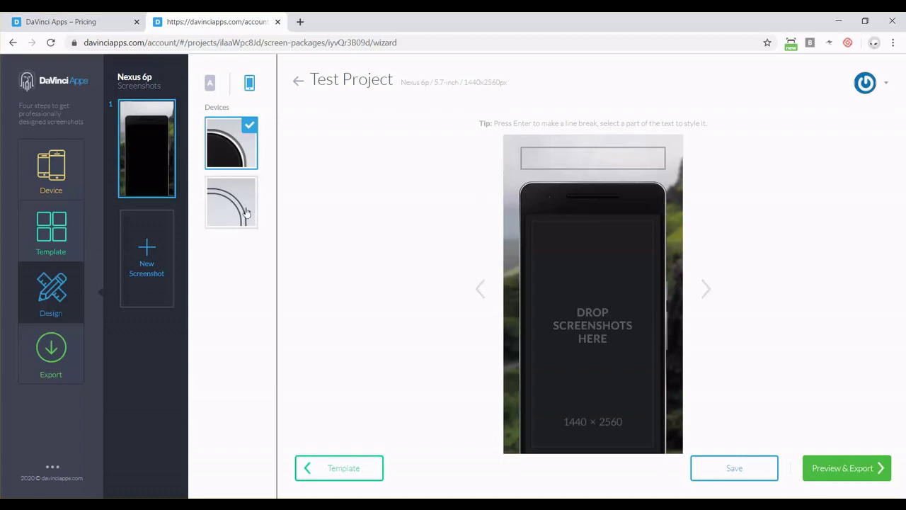
left_click(209, 83)
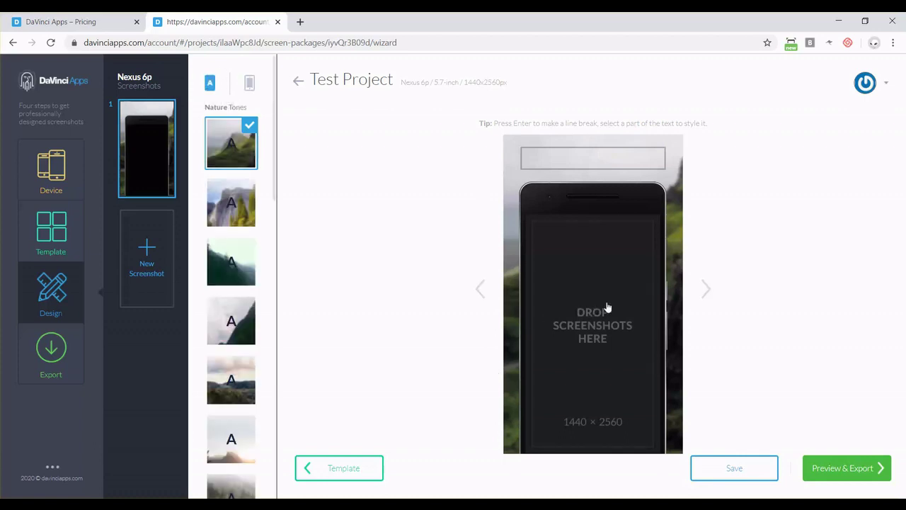
key("alt+Tab")
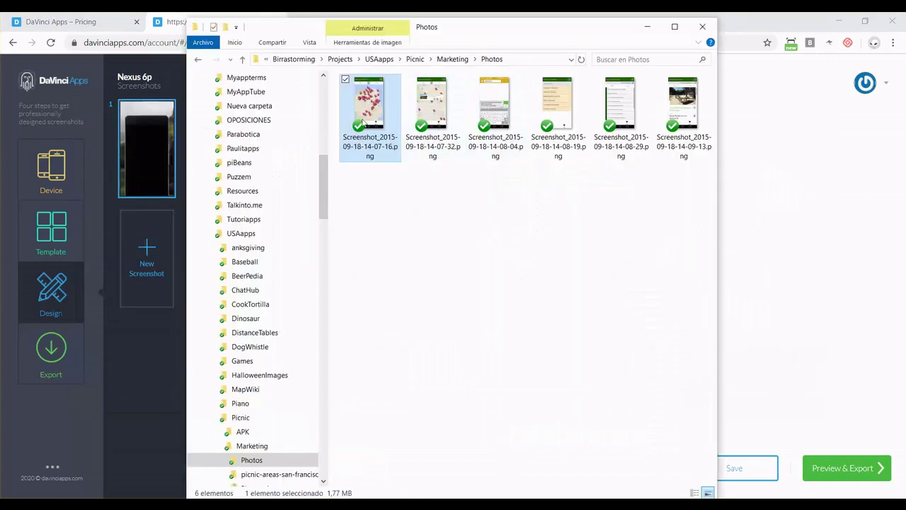
left_click_drag(360, 113, 588, 311)
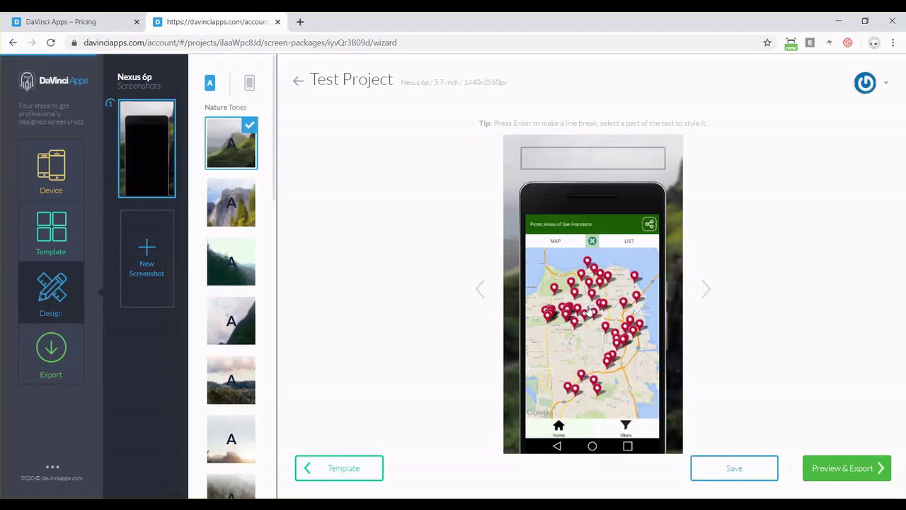
left_click(575, 159)
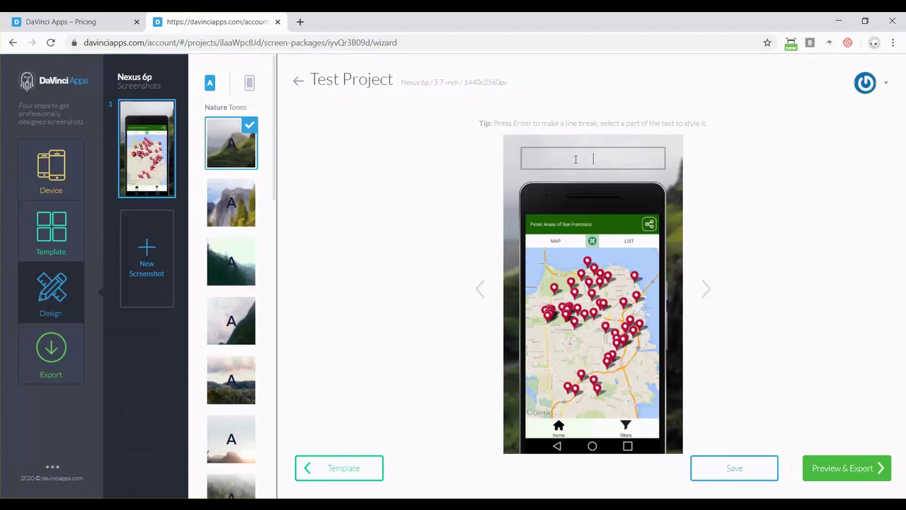
type("Find your BBQ spot!")
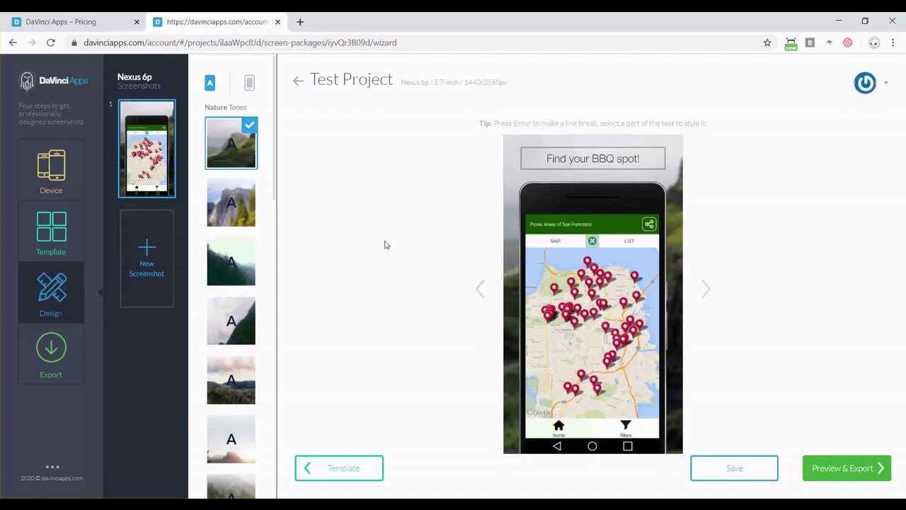
left_click(149, 249)
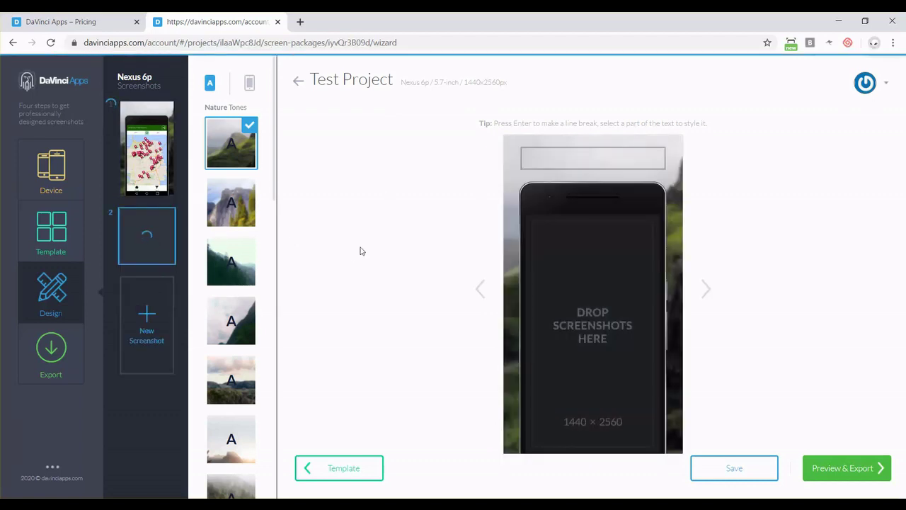
key("alt+Tab")
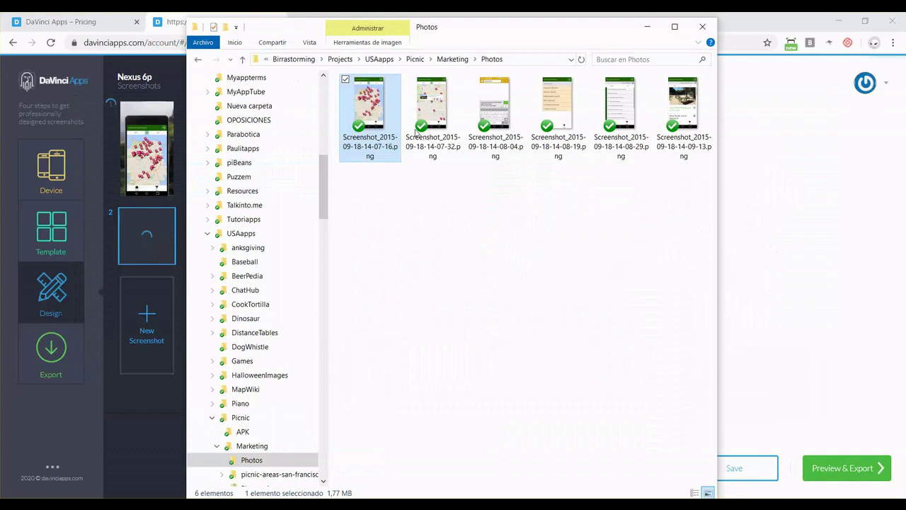
left_click_drag(557, 103, 623, 293)
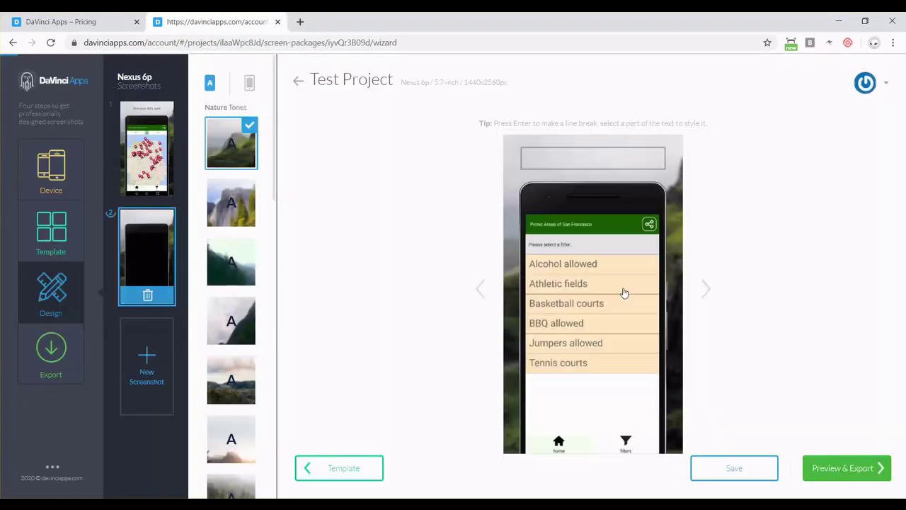
- Caption the second screenshot "Select with filters" and apply the third Nature Tones background to it
left_click(564, 160)
type("Select")
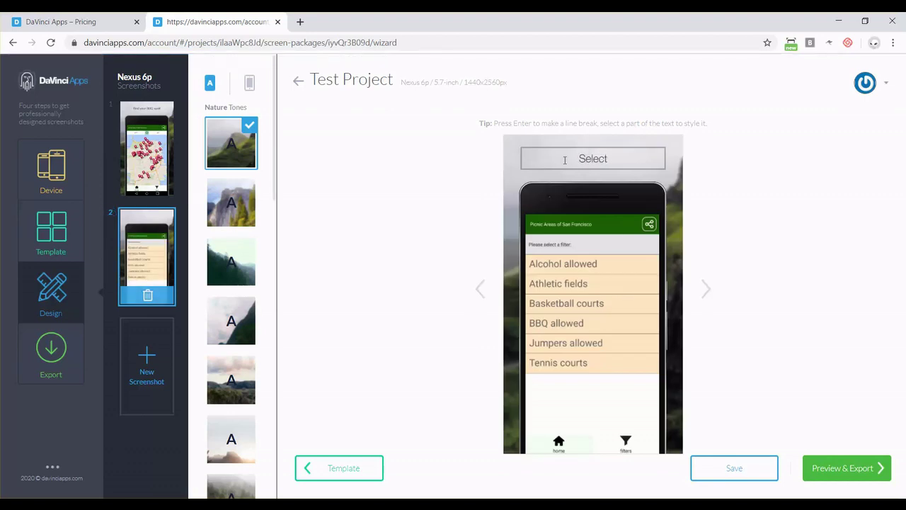
type(" with filters")
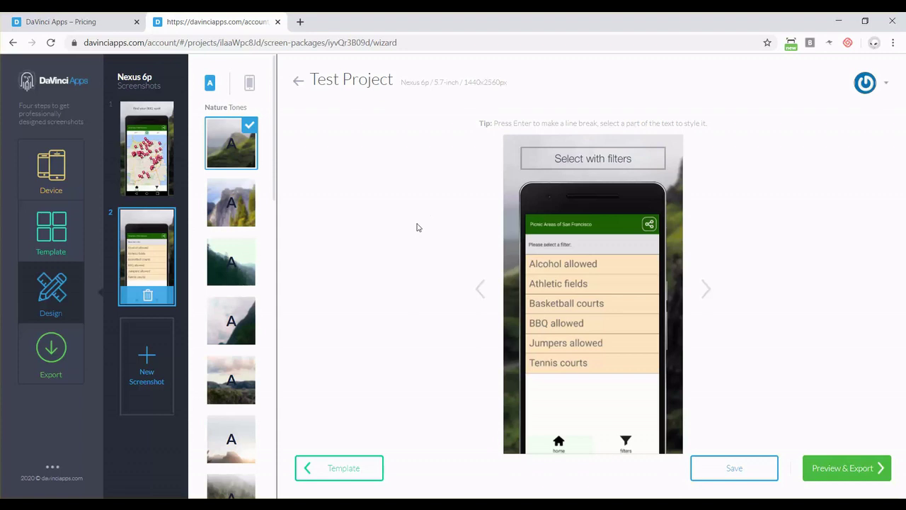
left_click(221, 278)
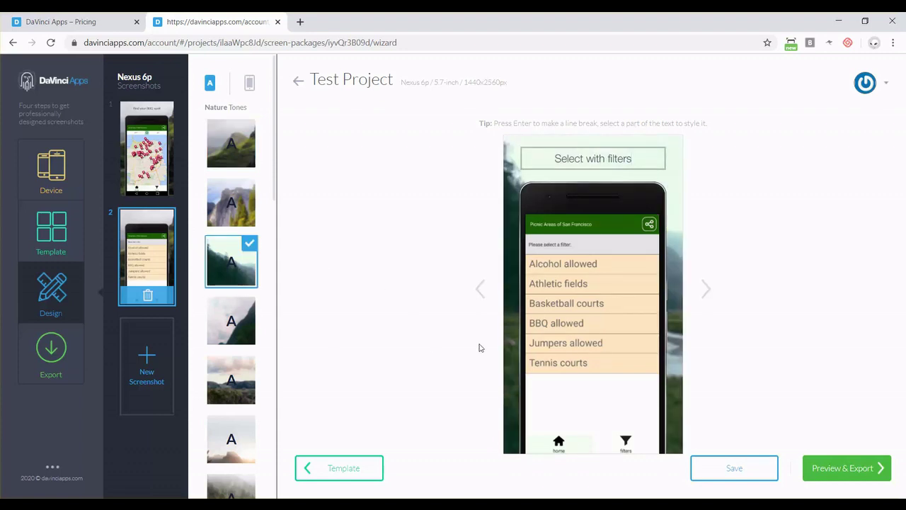
left_click(125, 375)
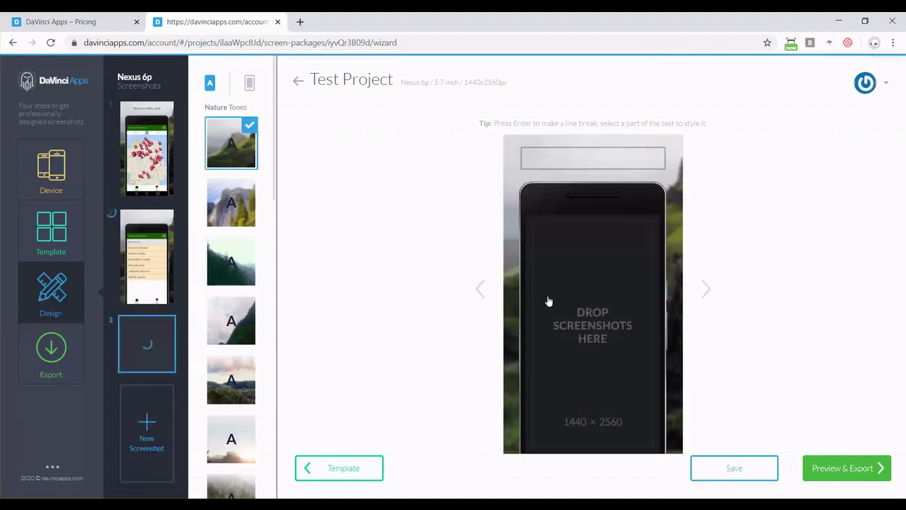
key("alt+Tab")
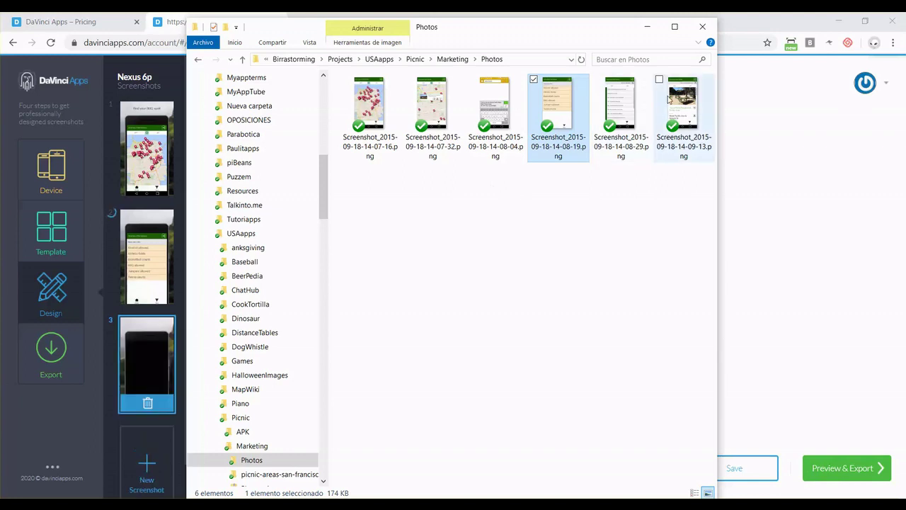
left_click_drag(665, 100, 599, 316)
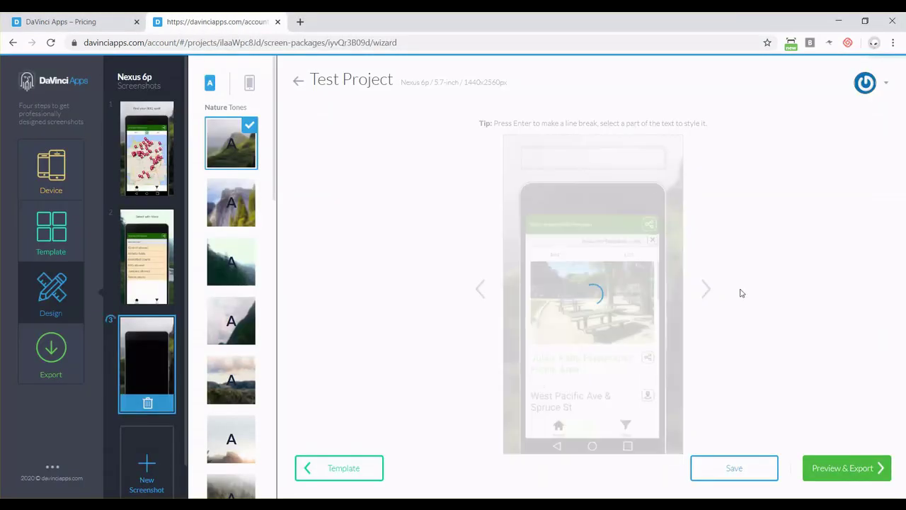
left_click(589, 158)
type("Find the ")
type("pre")
type("fect")
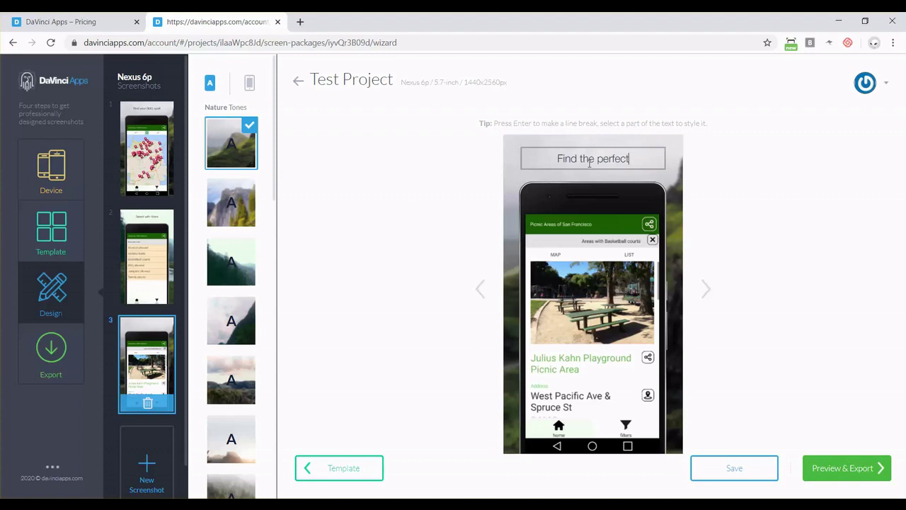
type(" for you")
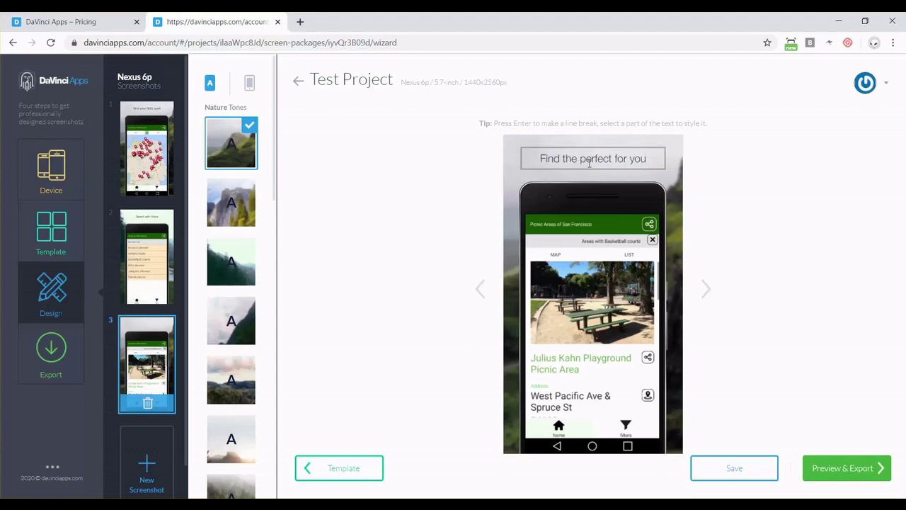
left_click(144, 453)
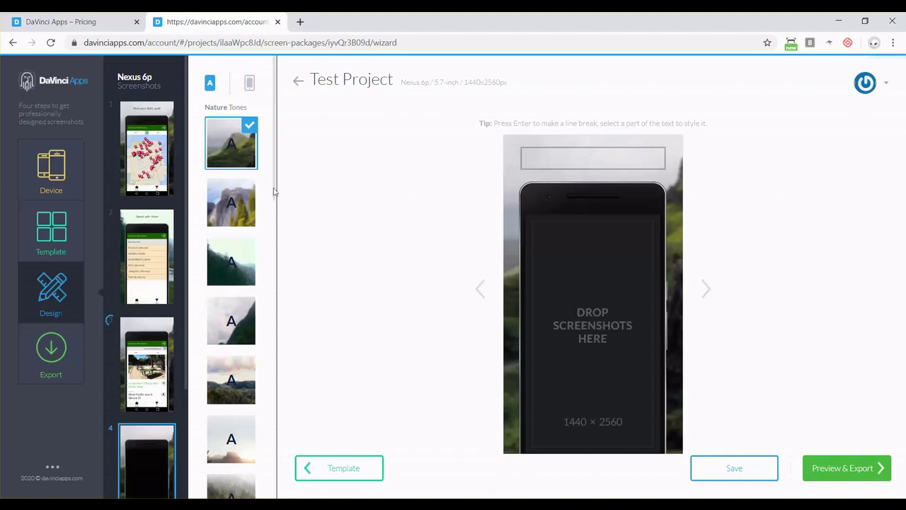
key("alt+Tab")
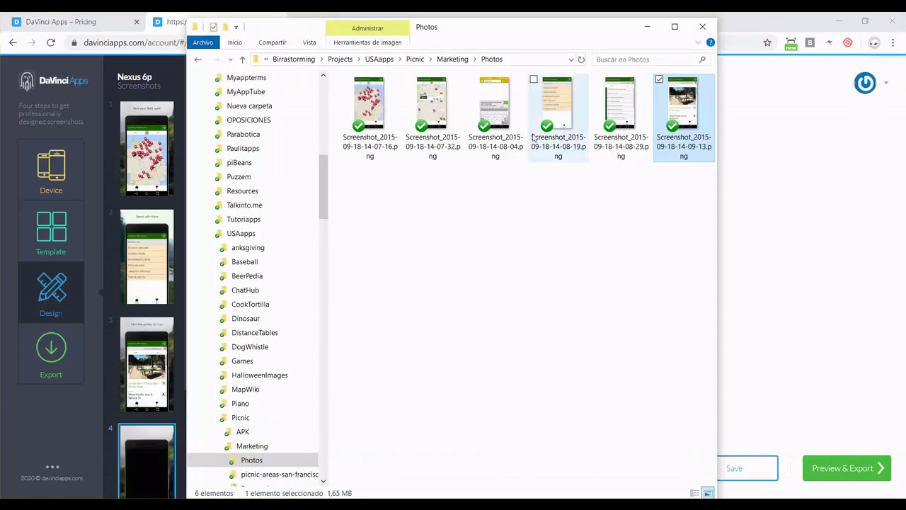
left_click_drag(498, 109, 581, 259)
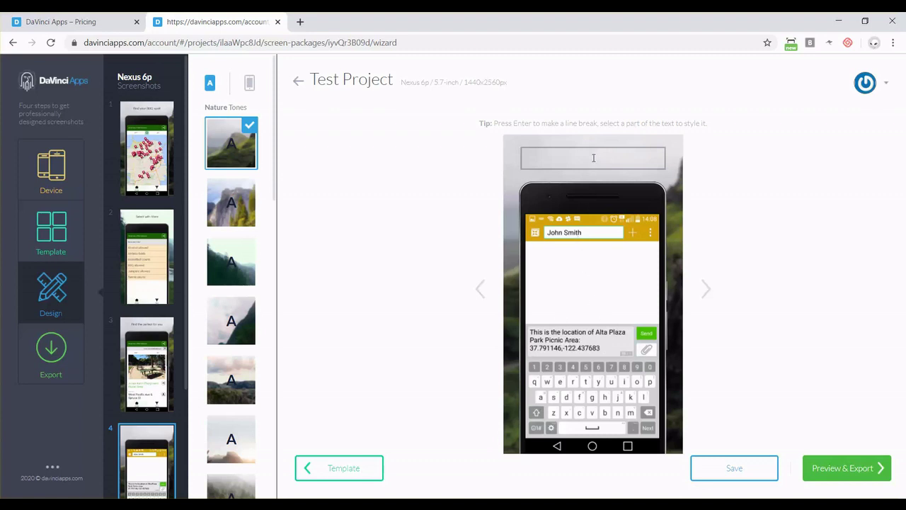
type("Share t")
type("nfo with your friends")
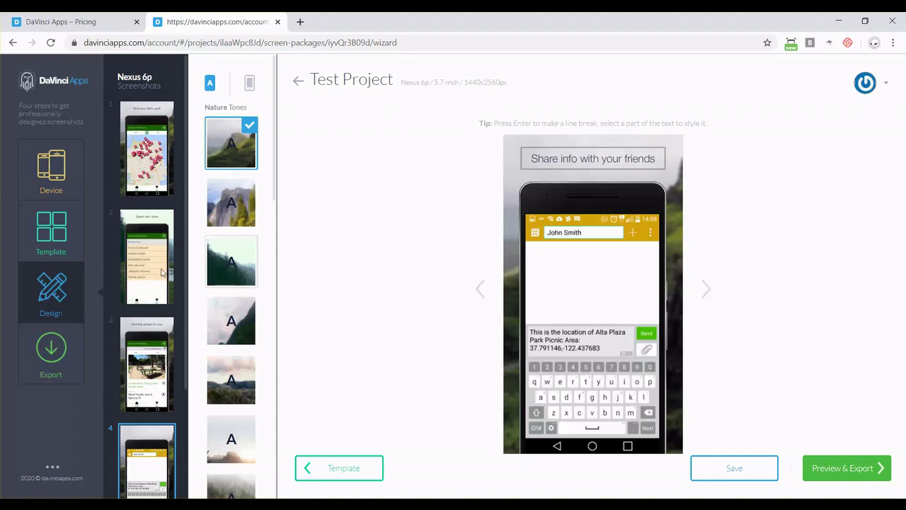
scroll(148, 276, "down", 1)
scroll(151, 275, "up", 1)
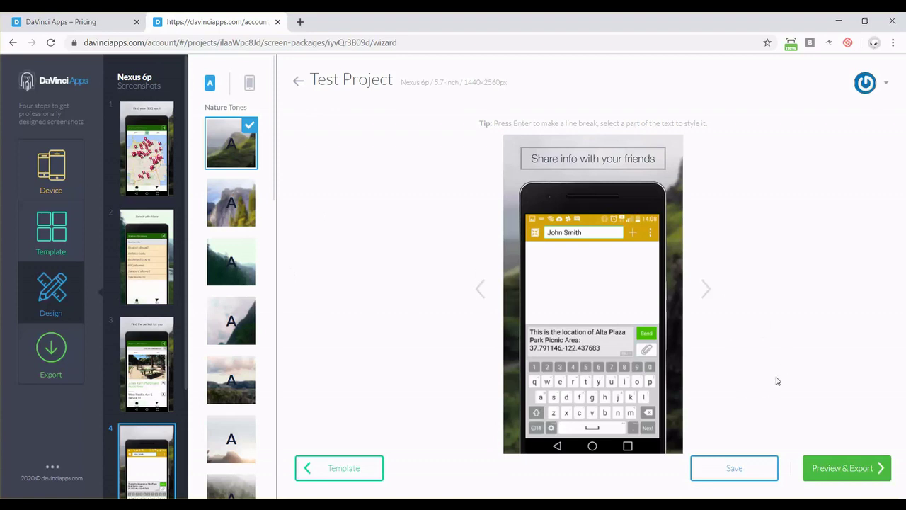
- Preview and export the designed screenshots as a zip file, and show the downloaded zip in its folder
left_click(848, 472)
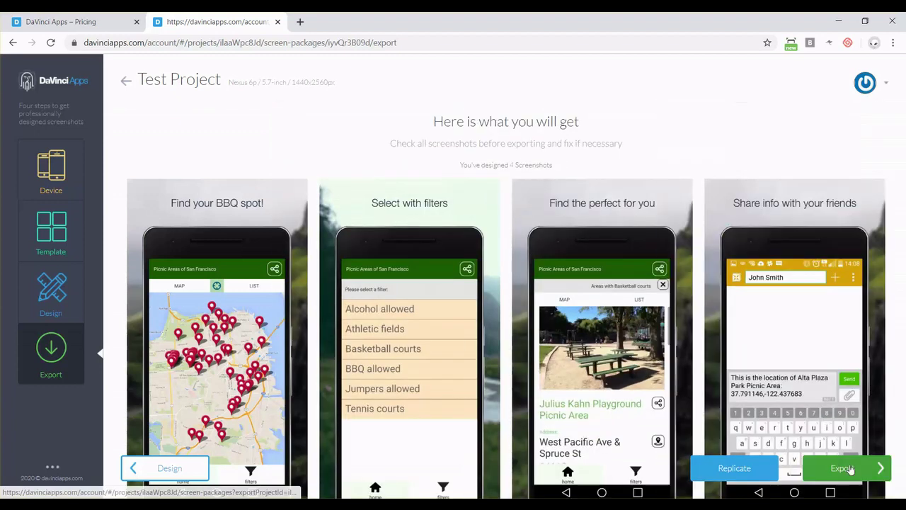
left_click(850, 469)
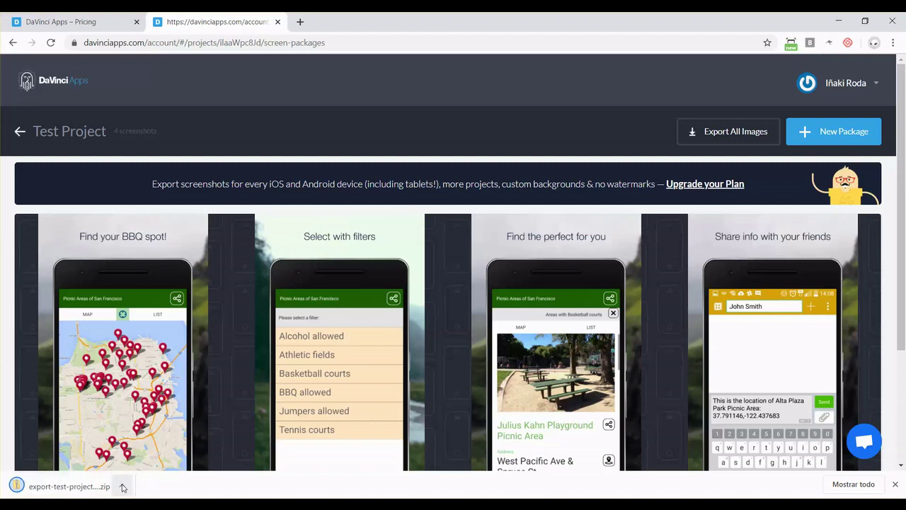
left_click(122, 488)
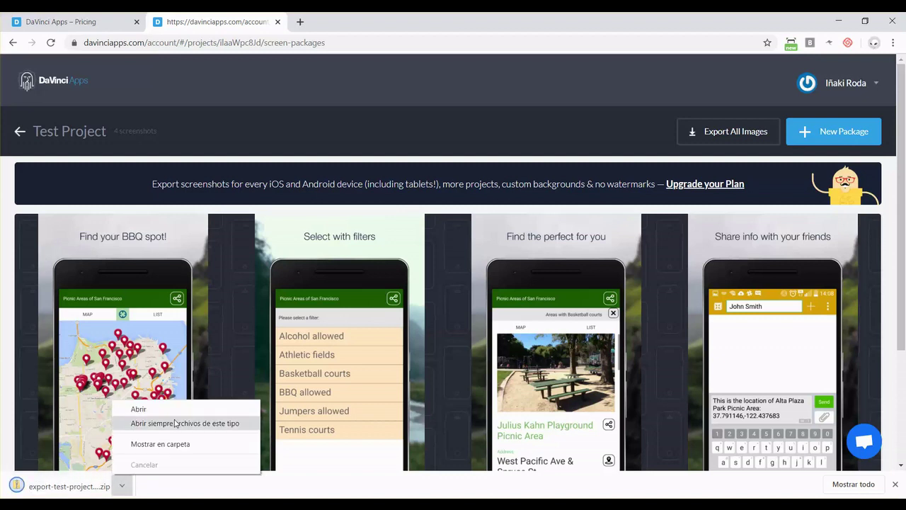
left_click(163, 441)
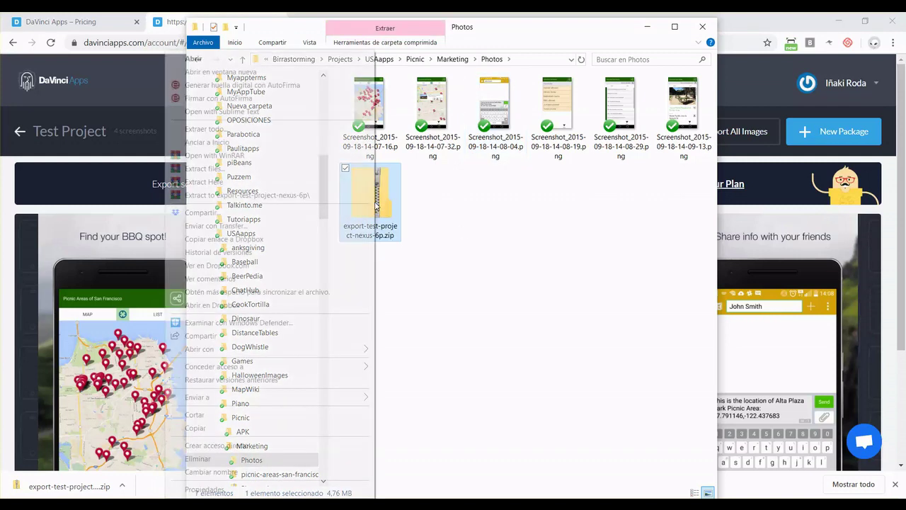
- Extract all contents of export-test-project-nexus-6p.zip into a folder of the same name within Photos
right_click(375, 198)
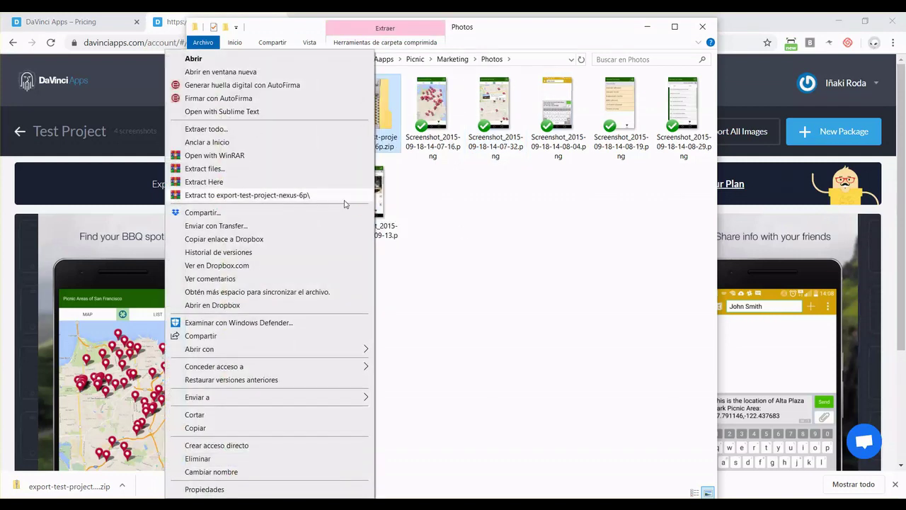
left_click(274, 130)
left_click(536, 379)
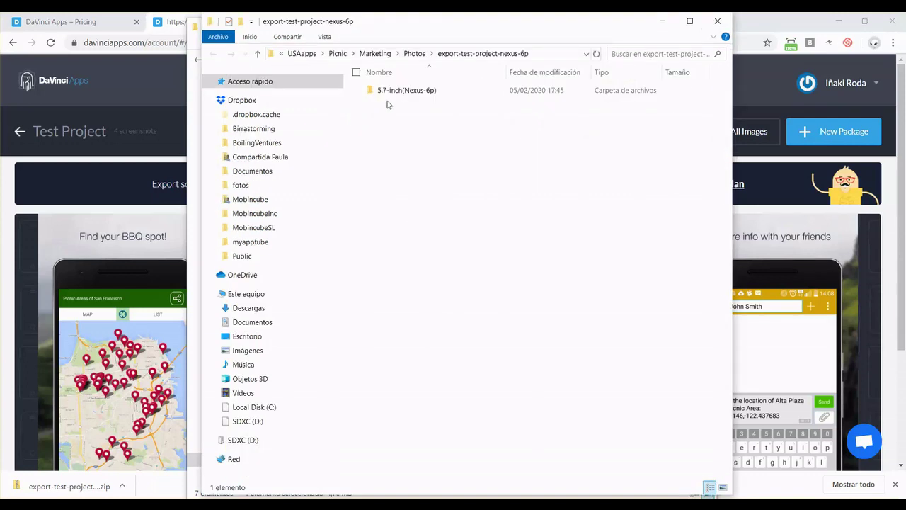
double_click(395, 94)
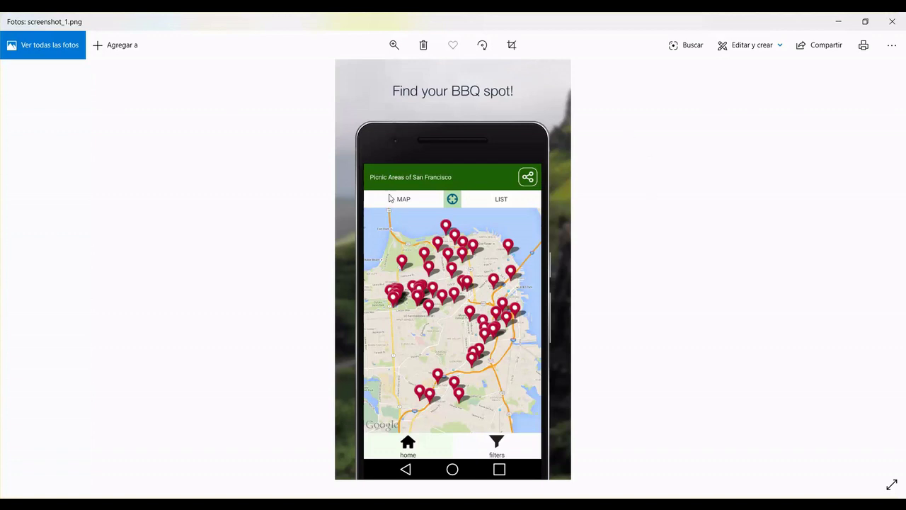
left_click(891, 21)
left_click(507, 107)
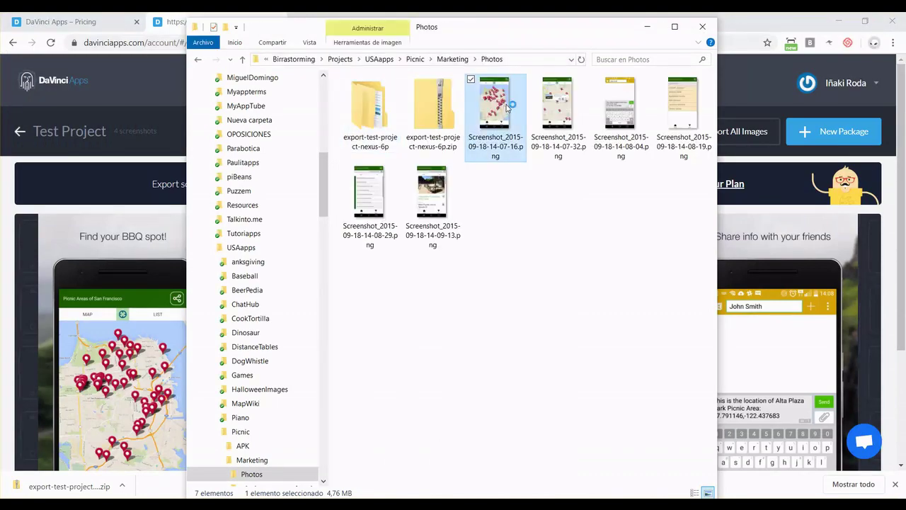